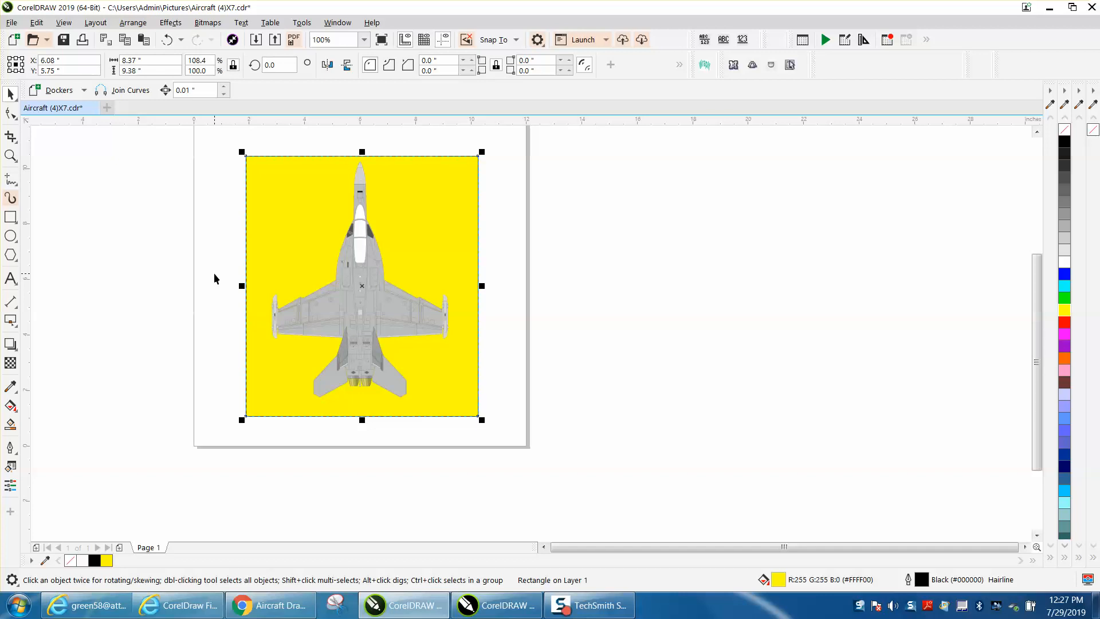
# Set the document's duplicate distance to 0 inches both horizontally and vertically.
pyautogui.click(212, 276)
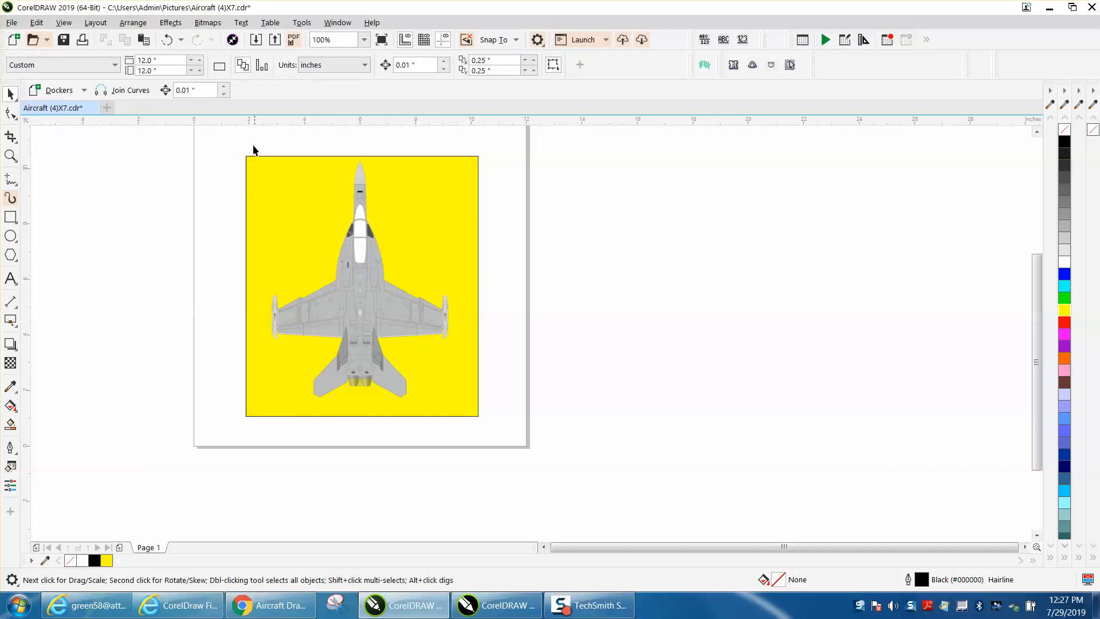
pyautogui.moveTo(384, 367); pyautogui.dragTo(459, 421)
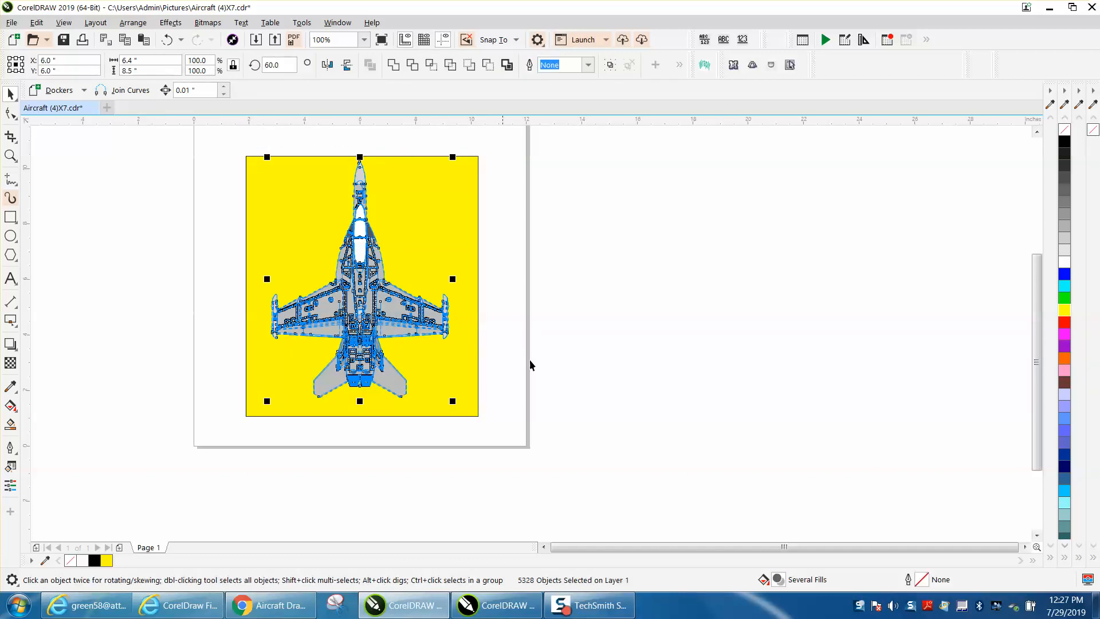
pyautogui.click(599, 179)
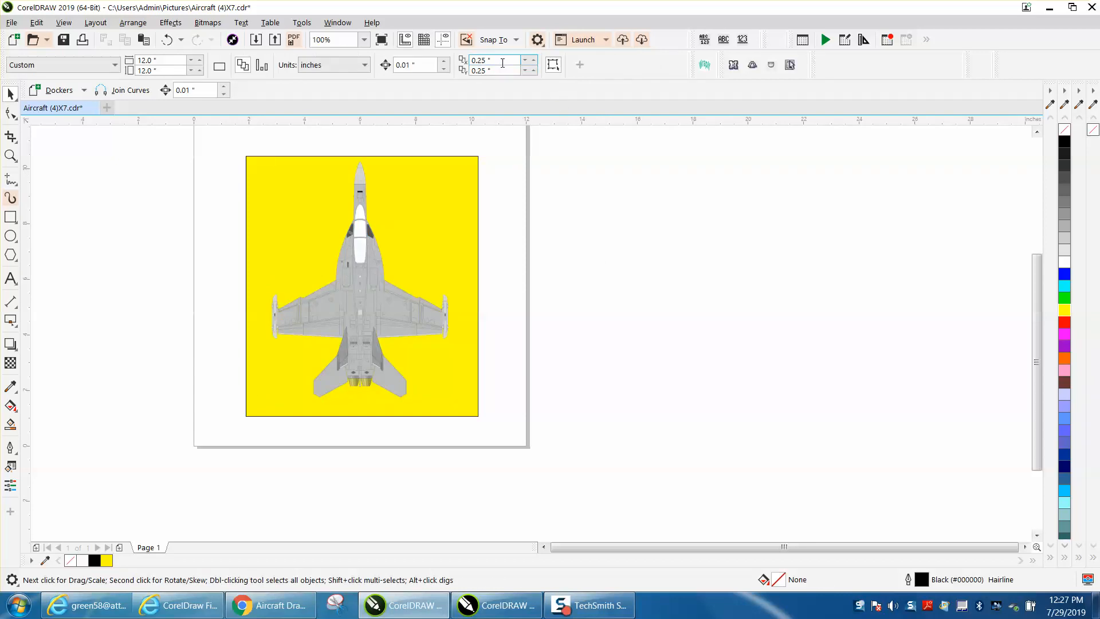
pyautogui.write('0')
pyautogui.press('Tab')
pyautogui.write('0')
pyautogui.press('Return')
# Duplicate all the aircraft's objects and place one set beside the page on its right.
pyautogui.moveTo(471, 414); pyautogui.dragTo(470, 414)
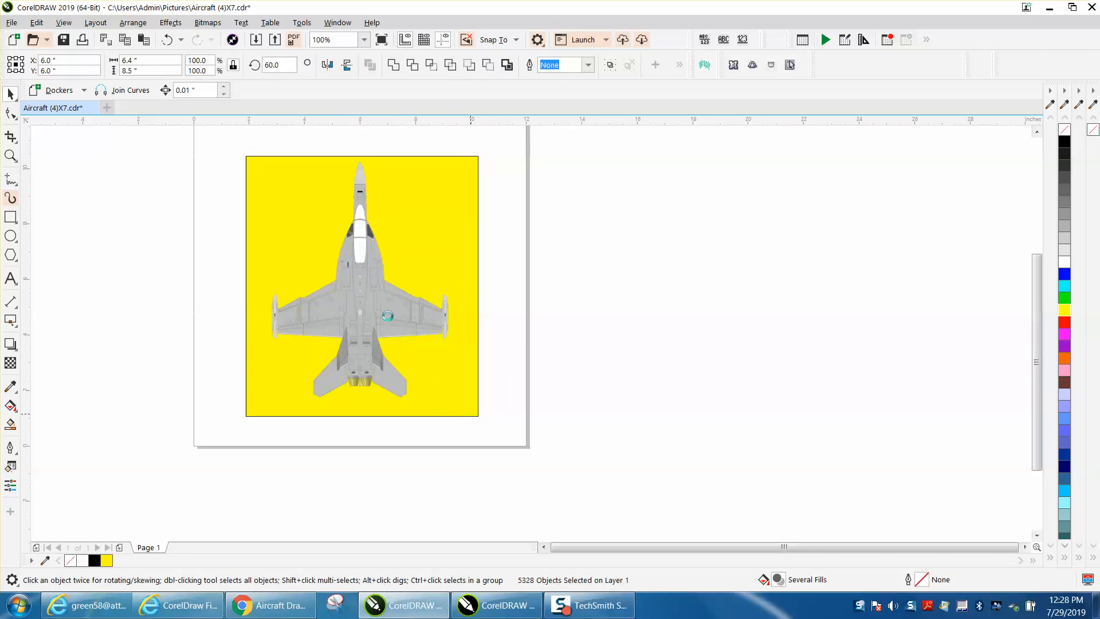
pyautogui.moveTo(378, 285); pyautogui.dragTo(713, 295)
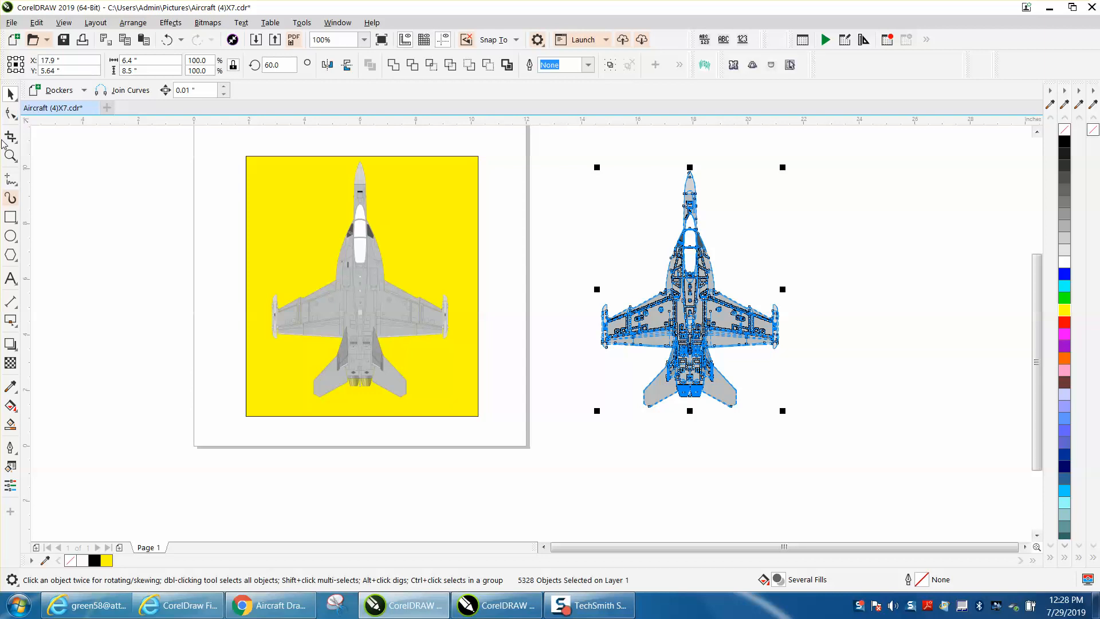
pyautogui.click(10, 156)
pyautogui.moveTo(247, 161); pyautogui.dragTo(543, 462)
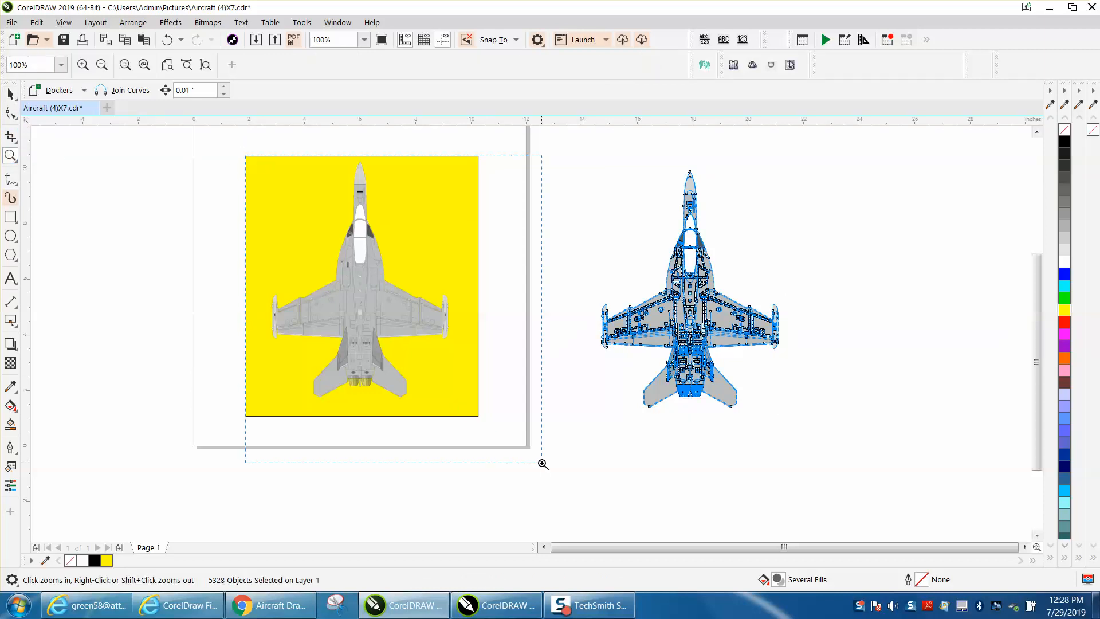
pyautogui.click(10, 95)
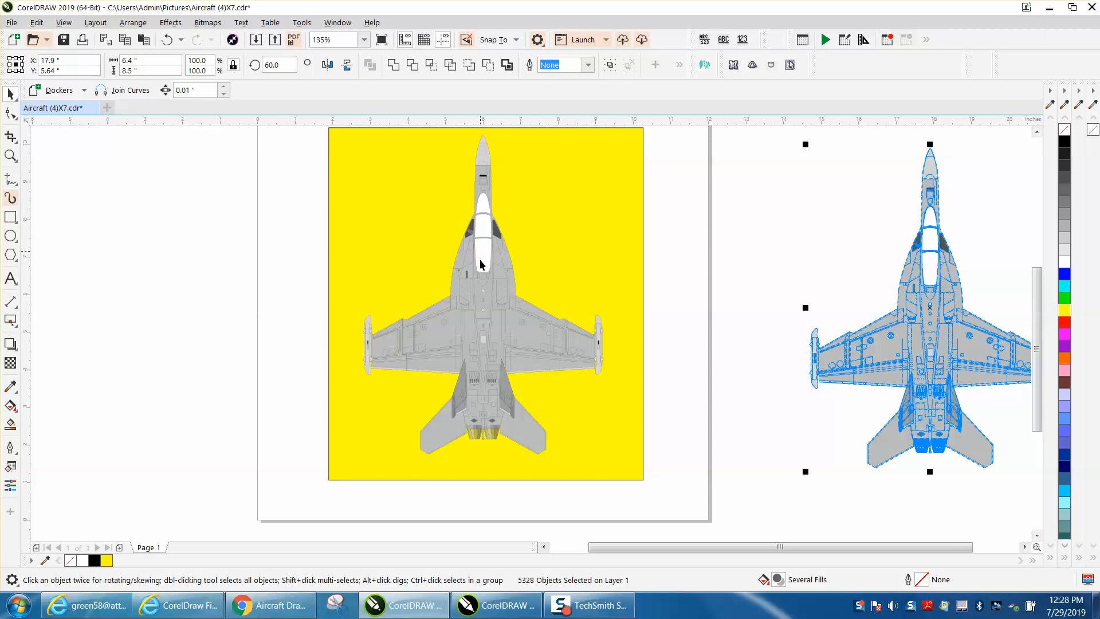
# Give all objects of the aircraft on the yellow rectangle a black outline and remove their fill.
pyautogui.scroll(-2, 483, 257)
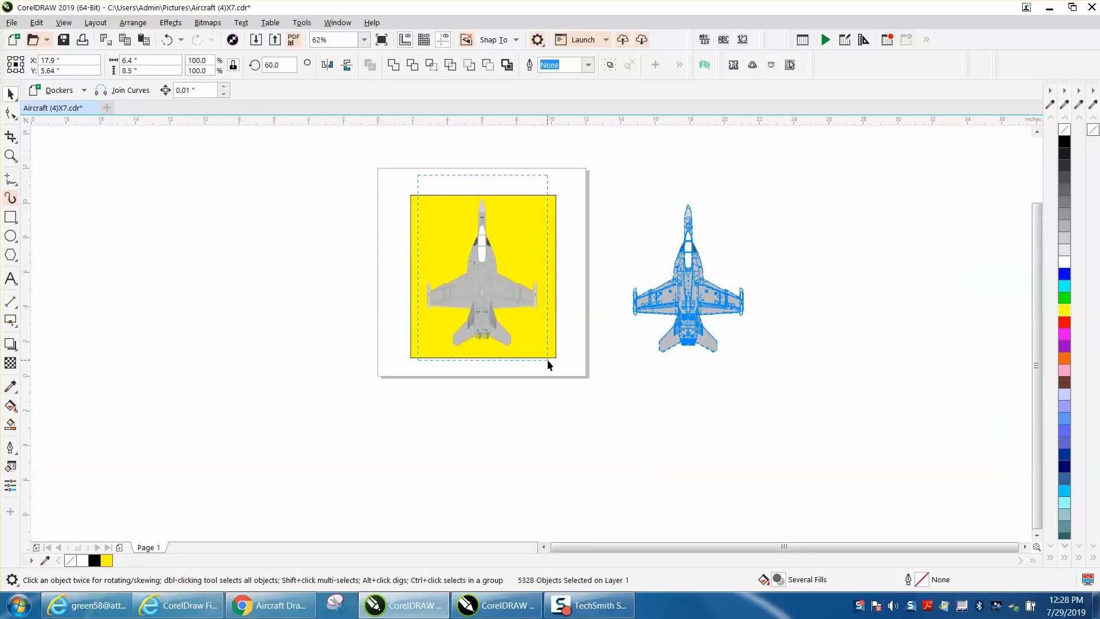
pyautogui.moveTo(548, 359); pyautogui.dragTo(550, 360)
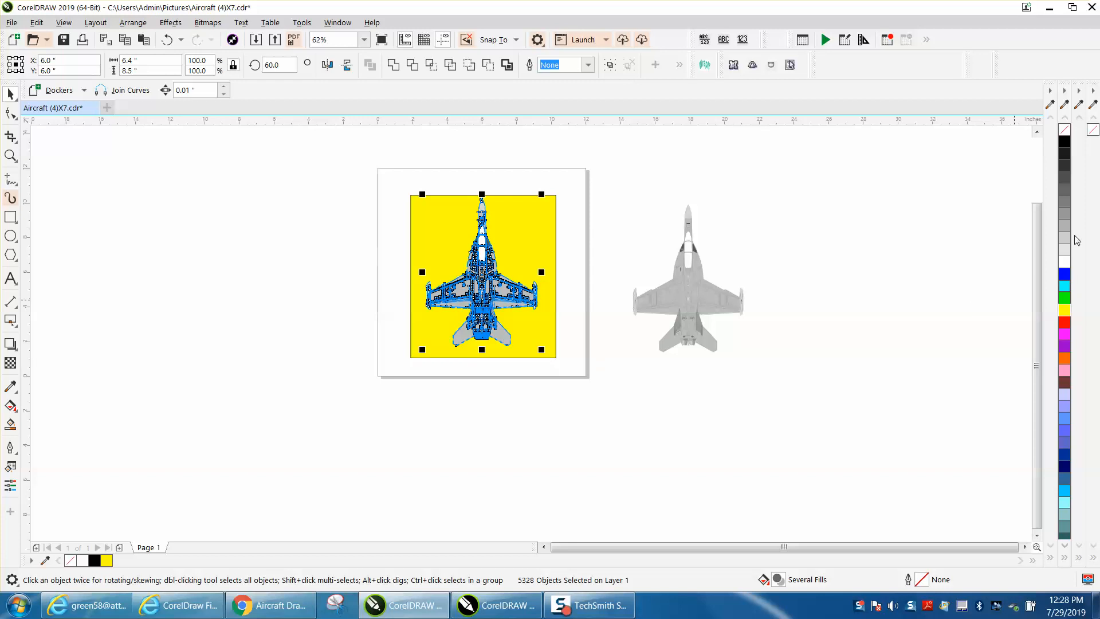
pyautogui.click(1065, 144)
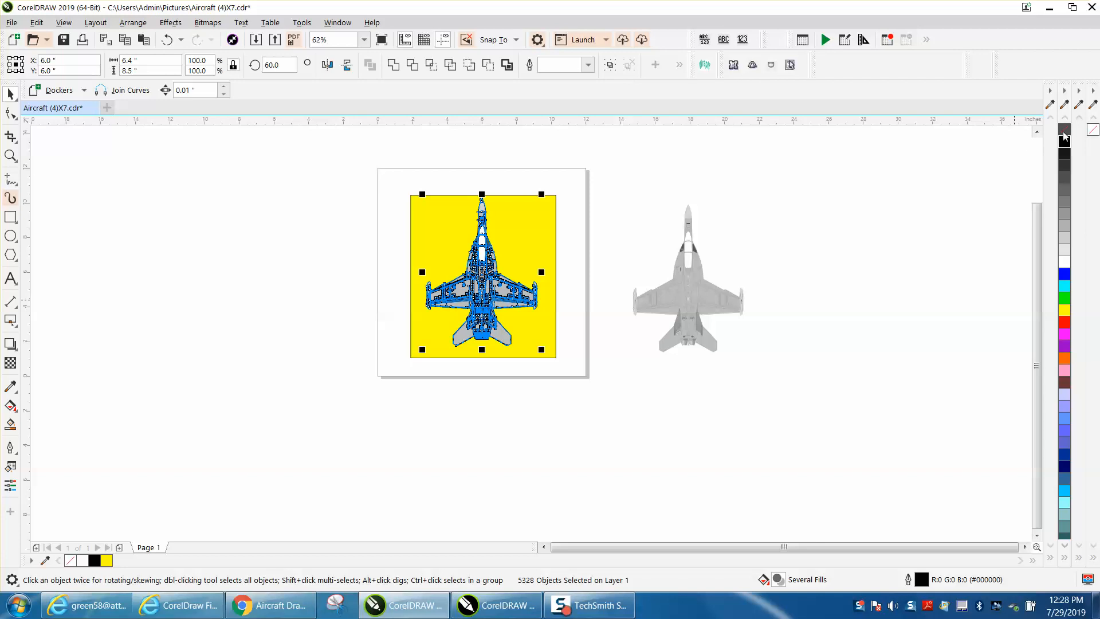
pyautogui.click(1067, 133)
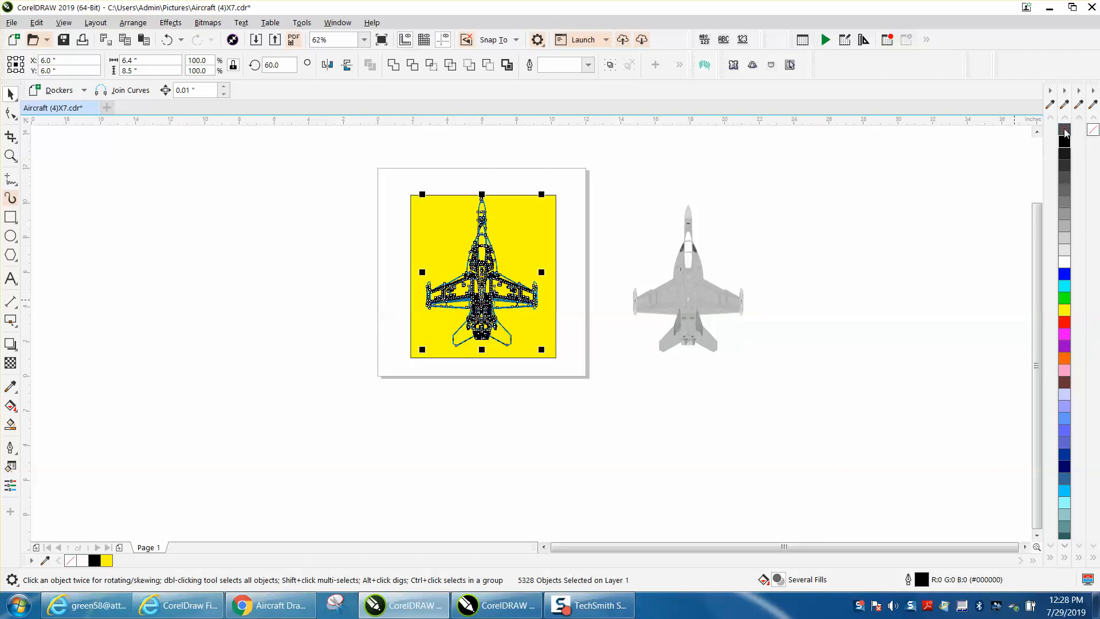
# Try a black fill on the outlined aircraft objects and remove the fill again.
pyautogui.click(10, 155)
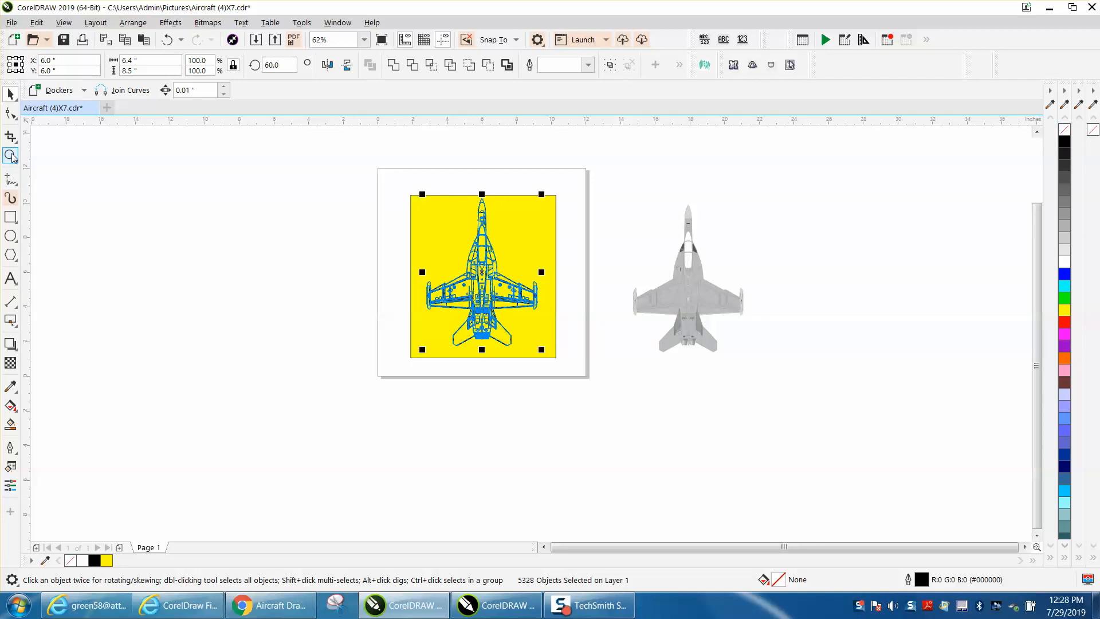
pyautogui.moveTo(458, 206); pyautogui.dragTo(548, 262)
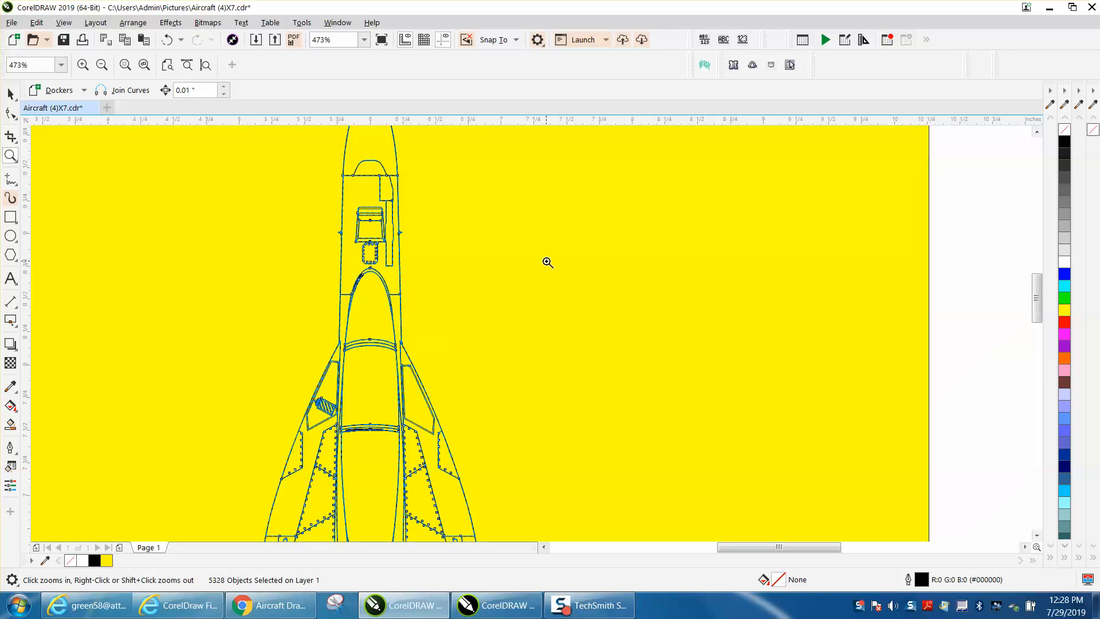
pyautogui.click(10, 93)
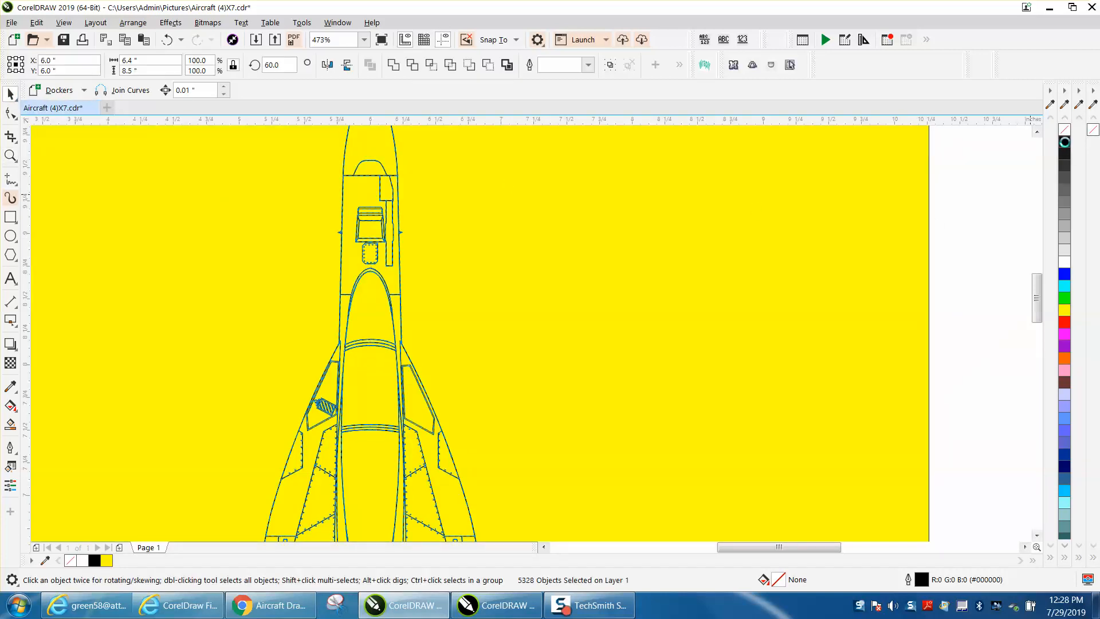
pyautogui.click(1065, 143)
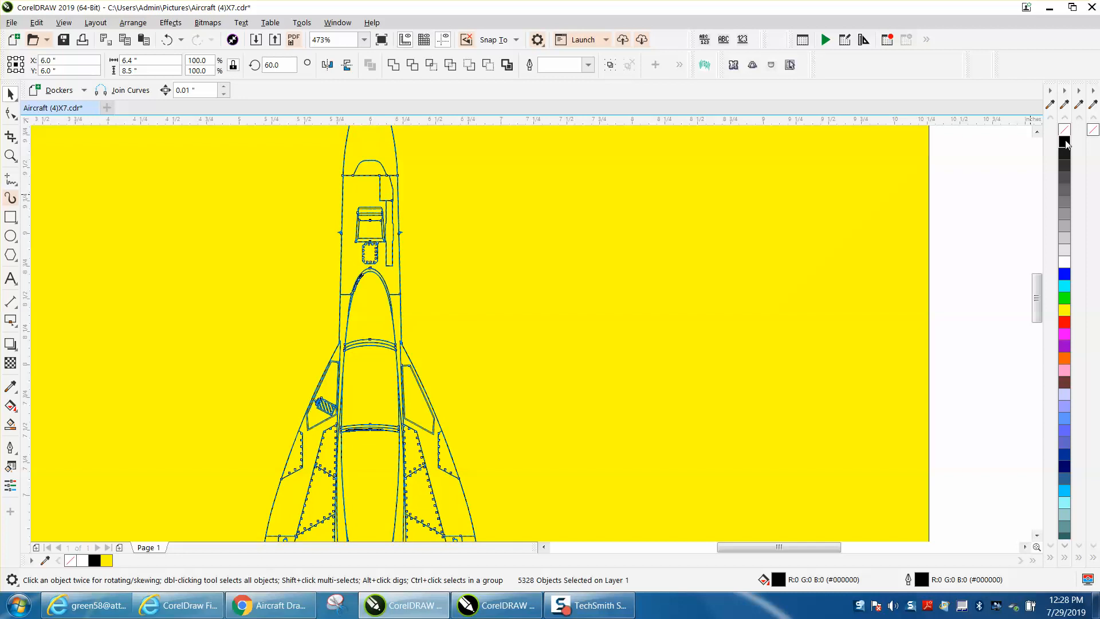
pyautogui.click(1065, 130)
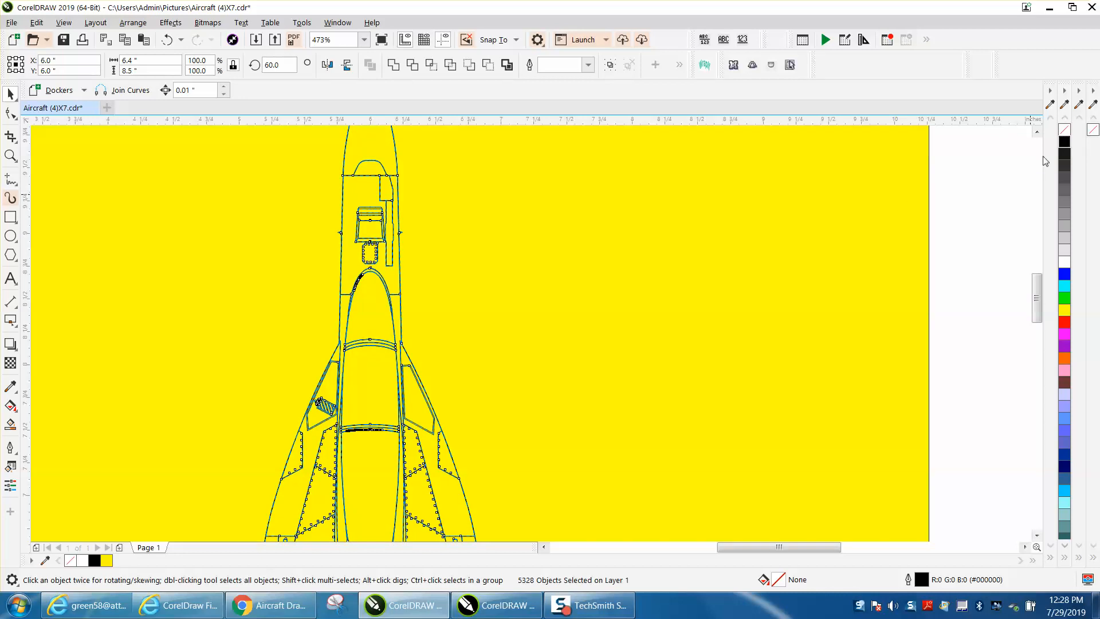
# Examine the outlined aircraft's linework up close around the nose, canopy and riveted panels.
pyautogui.scroll(-5, 854, 205)
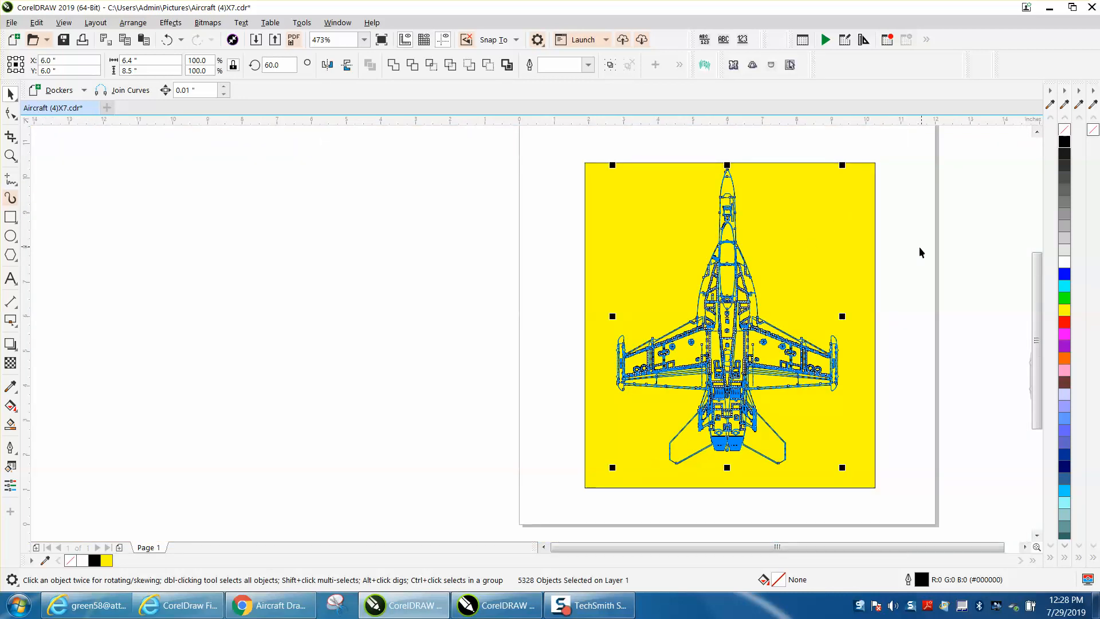
pyautogui.click(914, 254)
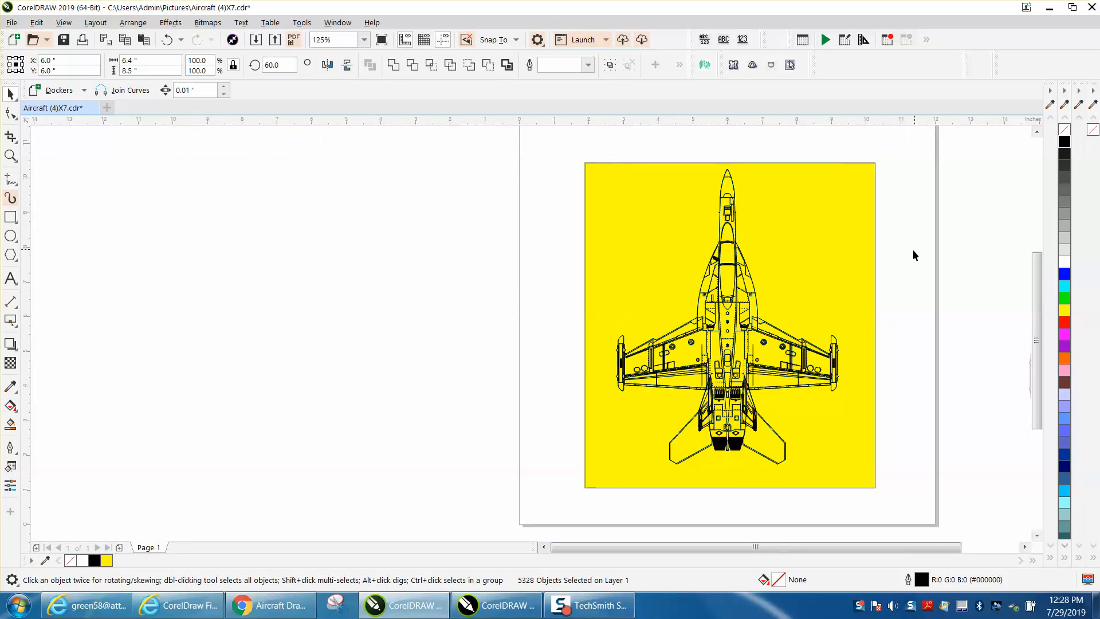
pyautogui.click(10, 156)
pyautogui.moveTo(702, 170); pyautogui.dragTo(756, 245)
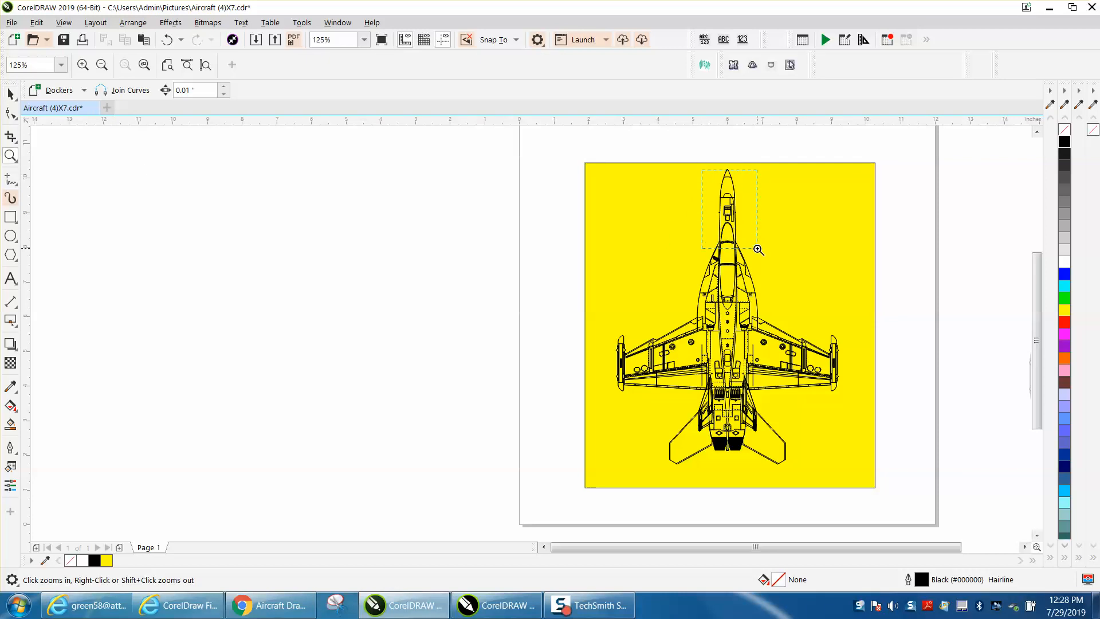
pyautogui.moveTo(572, 307); pyautogui.dragTo(573, 308)
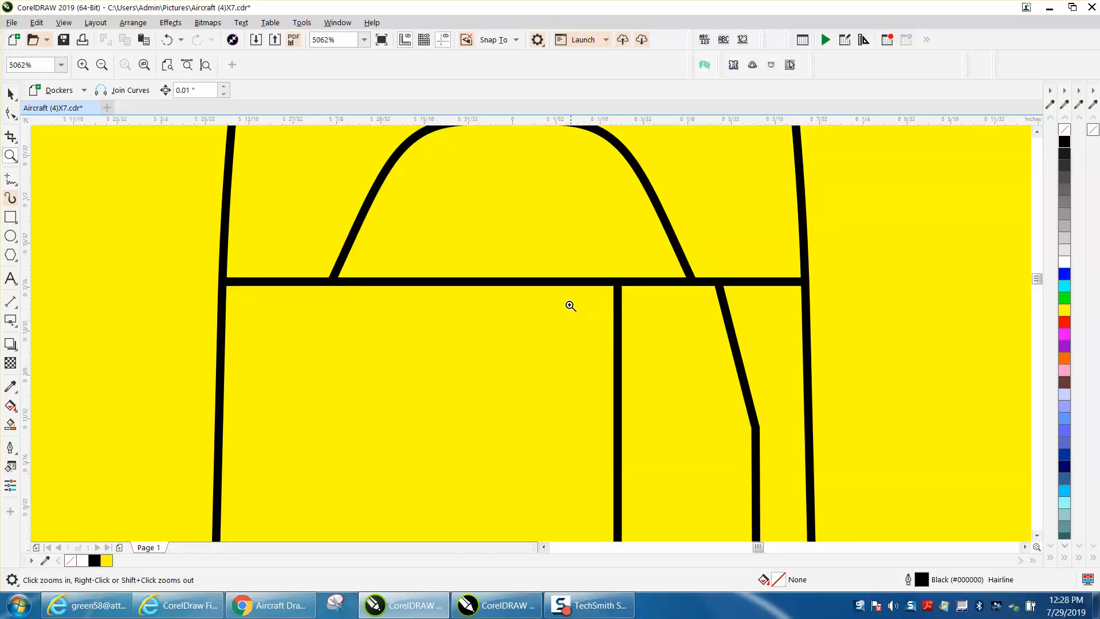
pyautogui.rightClick(456, 201)
pyautogui.rightClick(457, 203)
pyautogui.rightClick(457, 203)
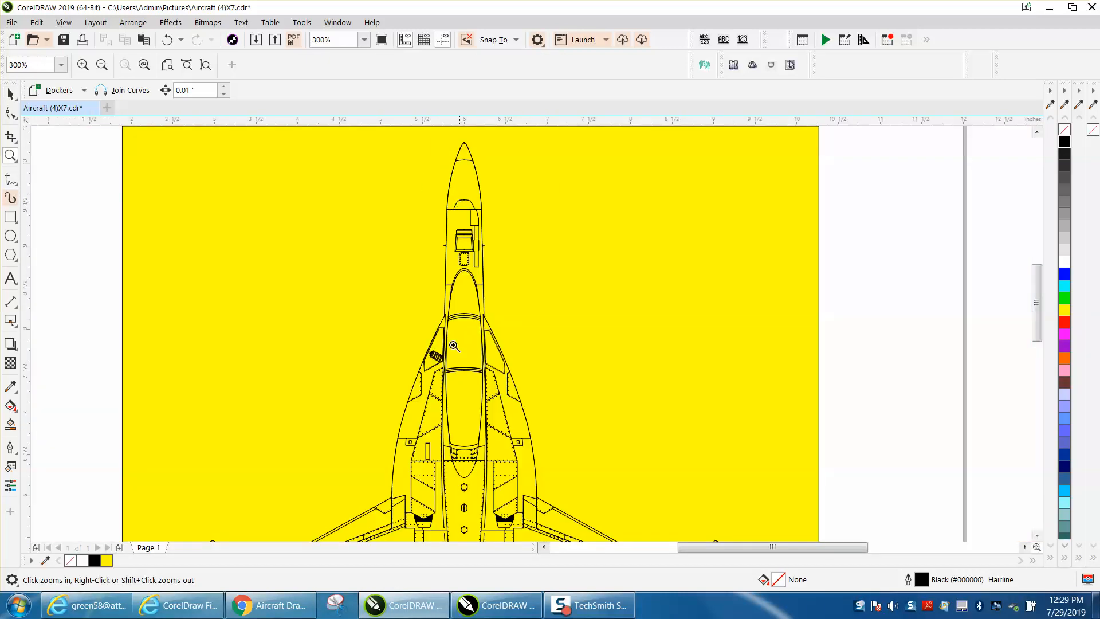
pyautogui.moveTo(529, 414); pyautogui.dragTo(529, 412)
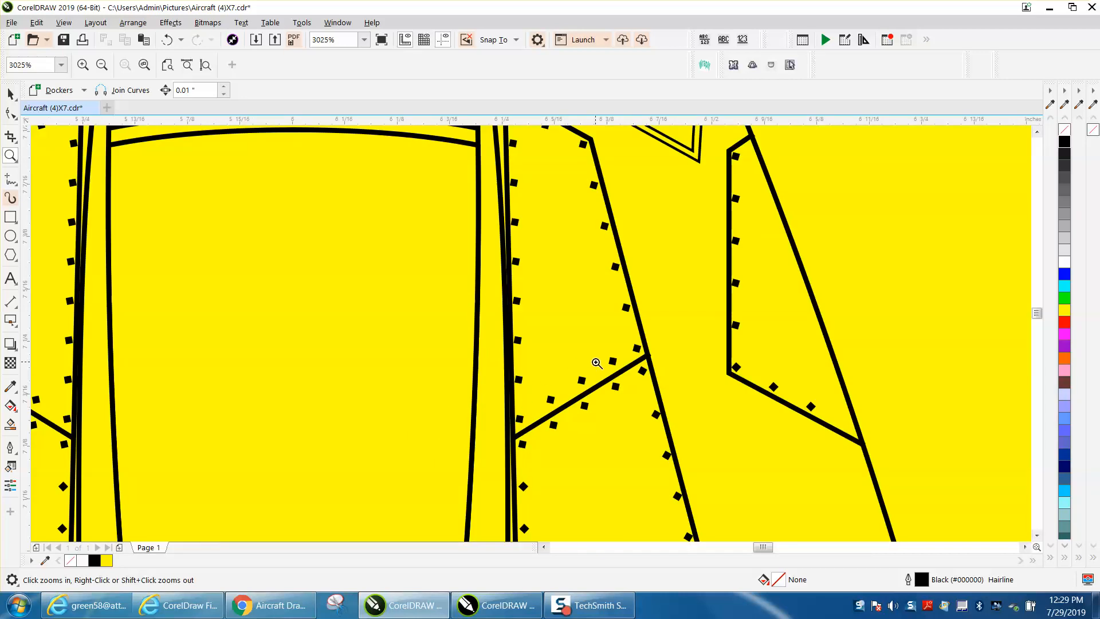
pyautogui.rightClick(485, 309)
# Delete the yellow background rectangle behind the outlined aircraft.
pyautogui.click(10, 94)
pyautogui.click(367, 228)
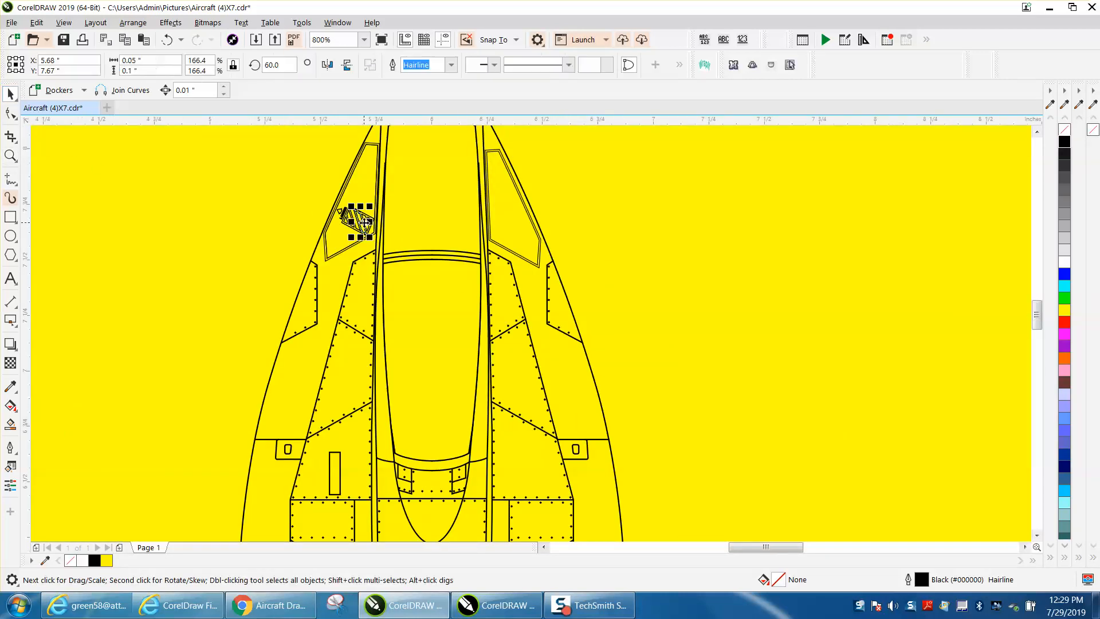
pyautogui.click(376, 247)
pyautogui.scroll(-2, 375, 246)
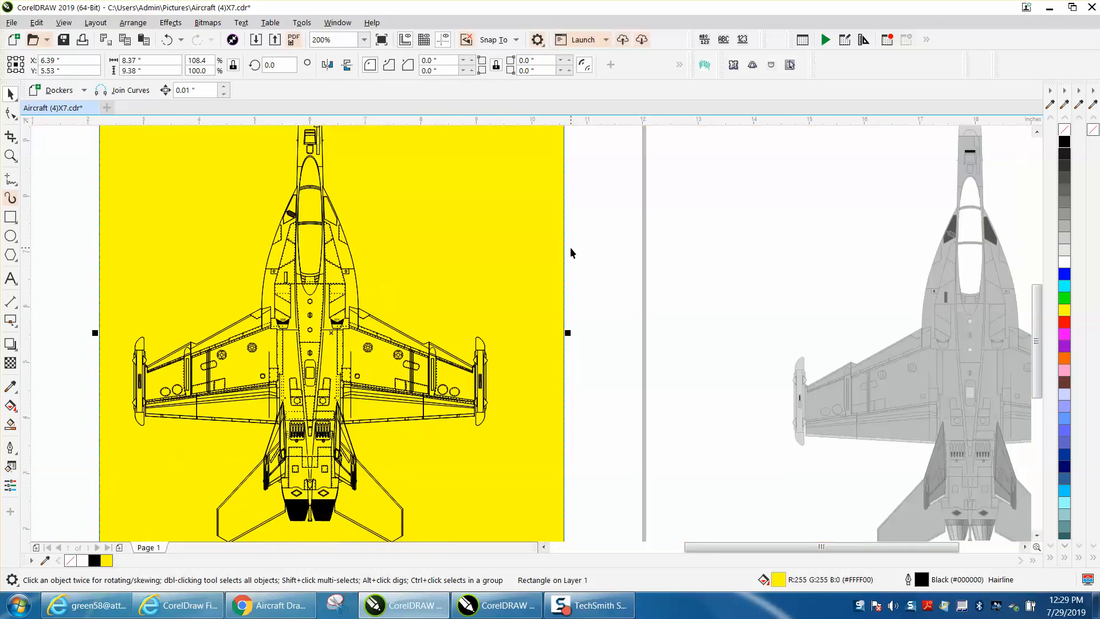
pyautogui.press('Delete')
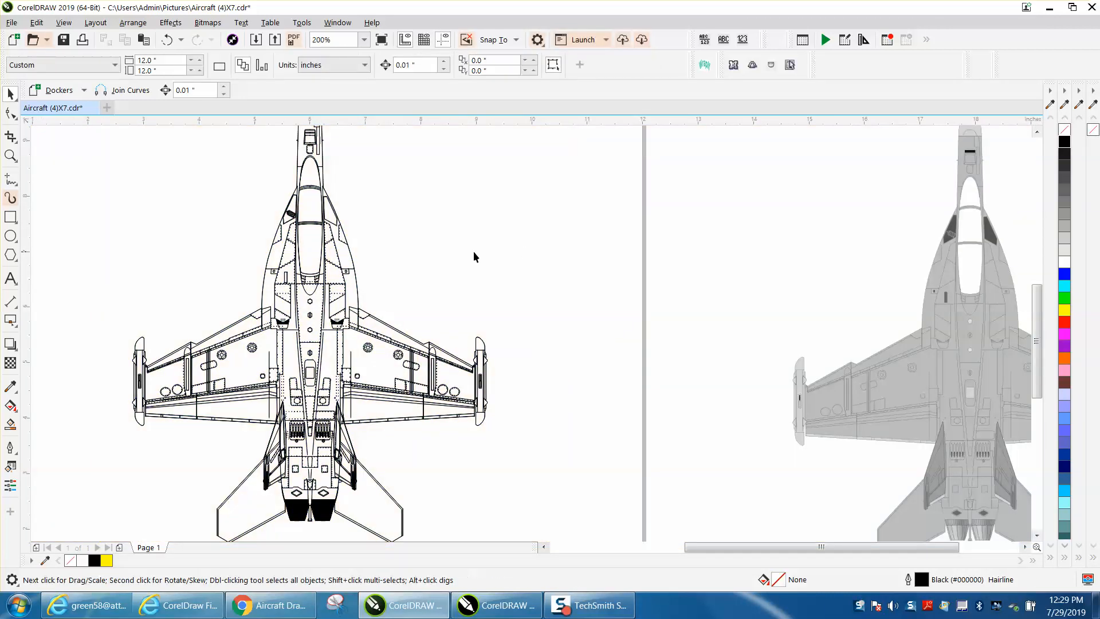
# Break apart the combined curve containing the LADDER lettering, arrow and surrounding panel outline beside the canopy.
pyautogui.press('z')
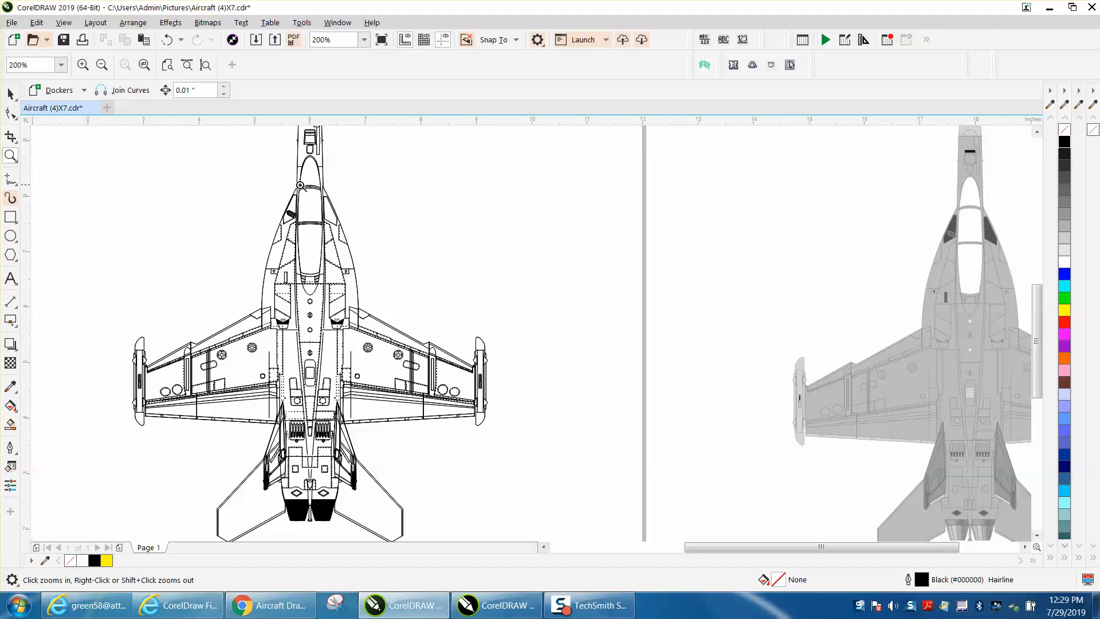
pyautogui.click(379, 246)
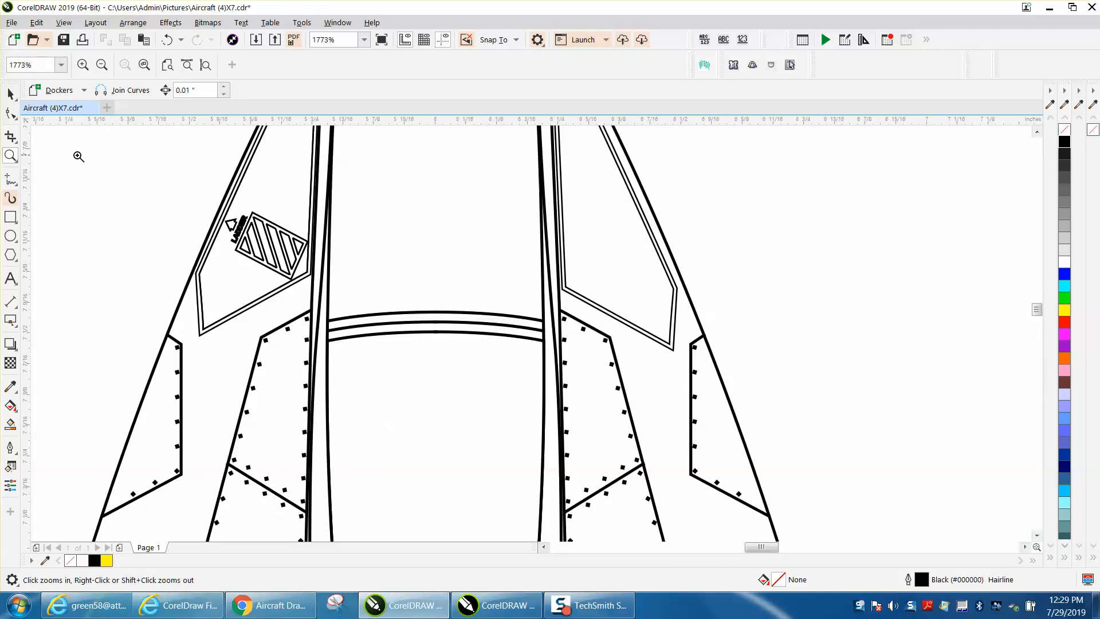
pyautogui.moveTo(191, 199); pyautogui.dragTo(285, 256)
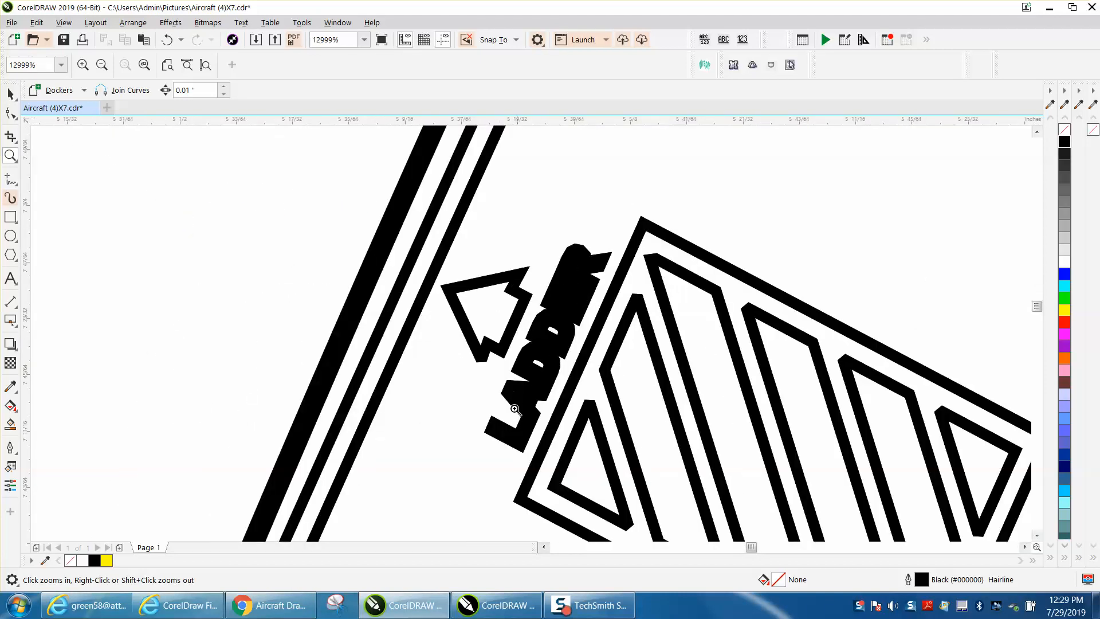
pyautogui.rightClick(575, 268)
pyautogui.rightClick(570, 267)
pyautogui.rightClick(569, 267)
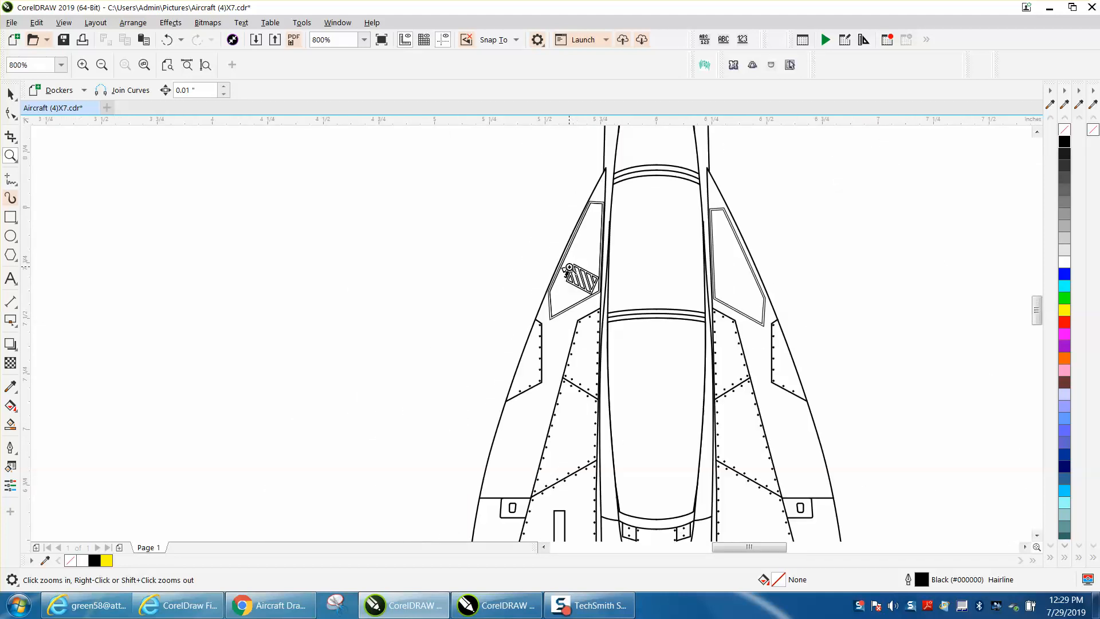
pyautogui.moveTo(554, 259); pyautogui.dragTo(594, 292)
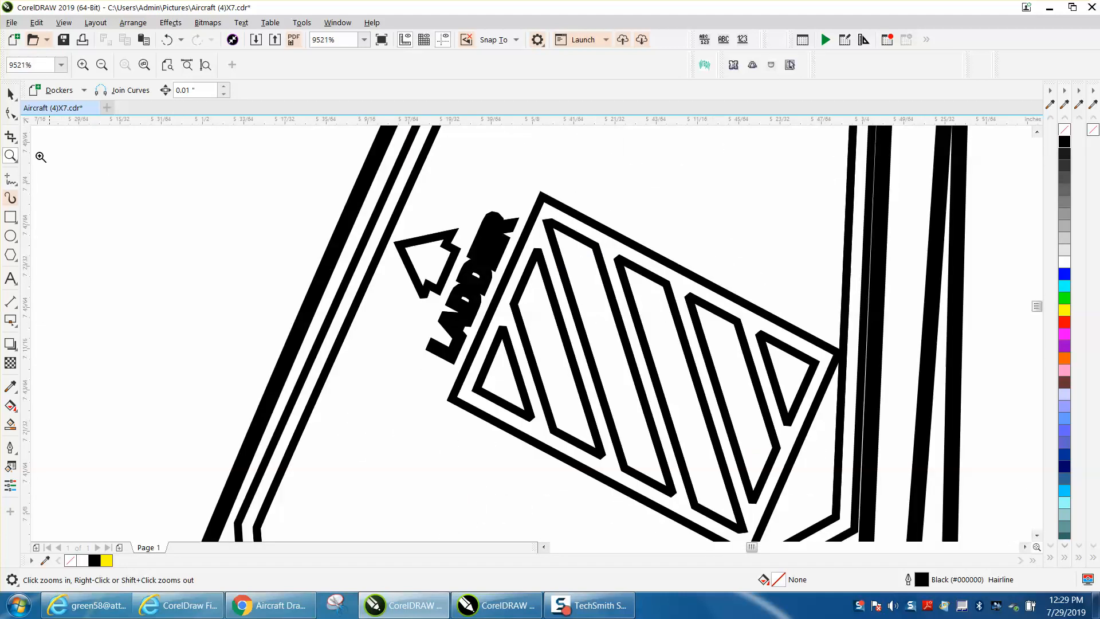
pyautogui.click(10, 93)
pyautogui.click(490, 247)
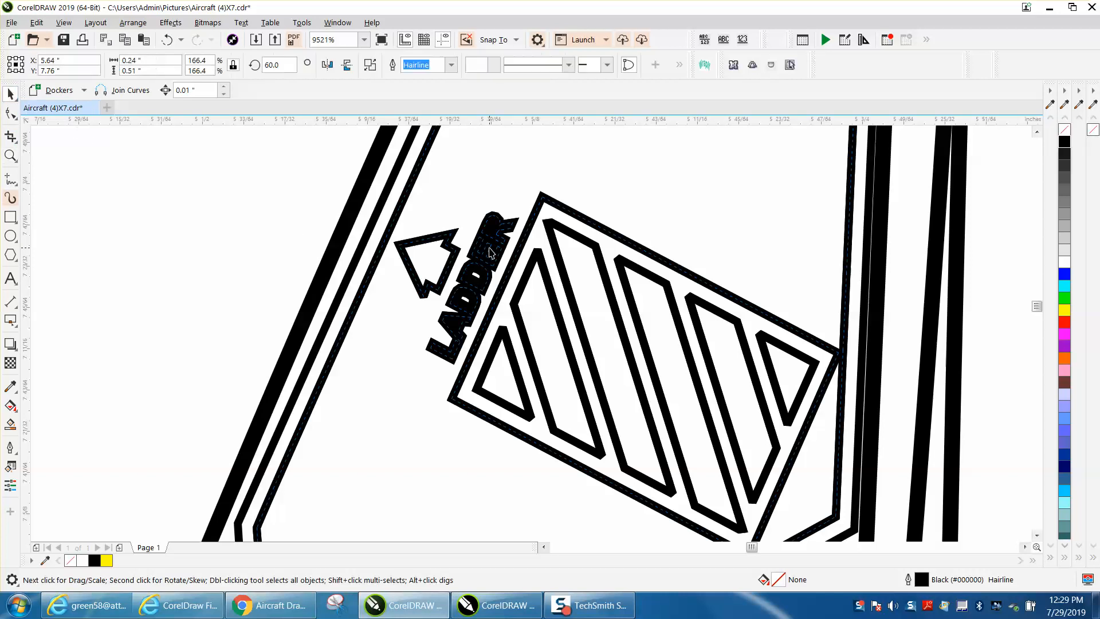
pyautogui.scroll(-2, 482, 245)
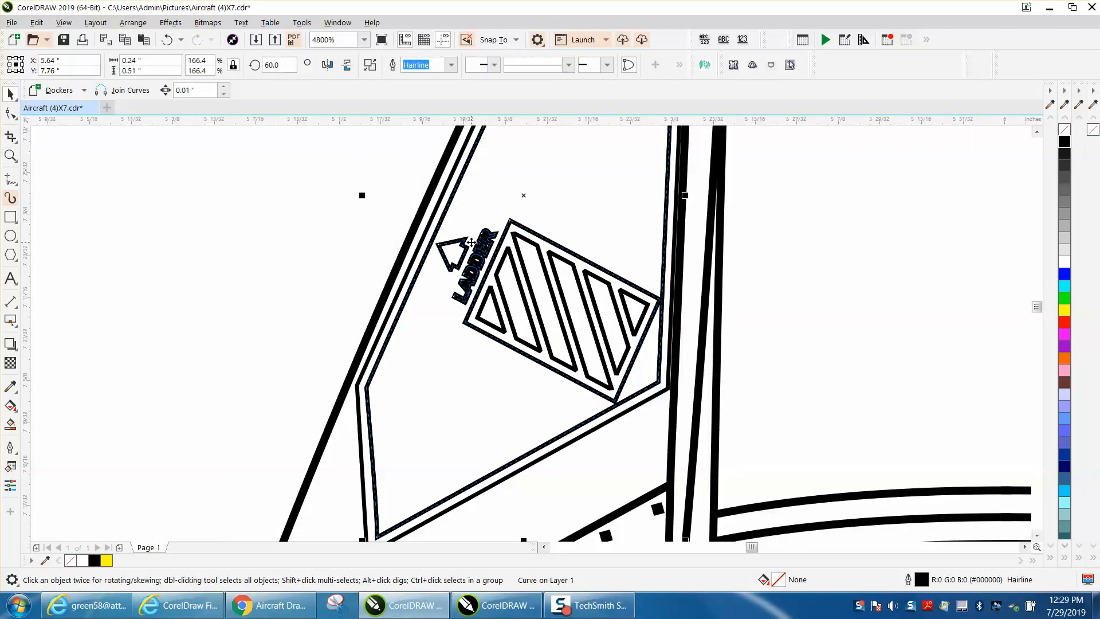
pyautogui.click(133, 23)
pyautogui.click(192, 258)
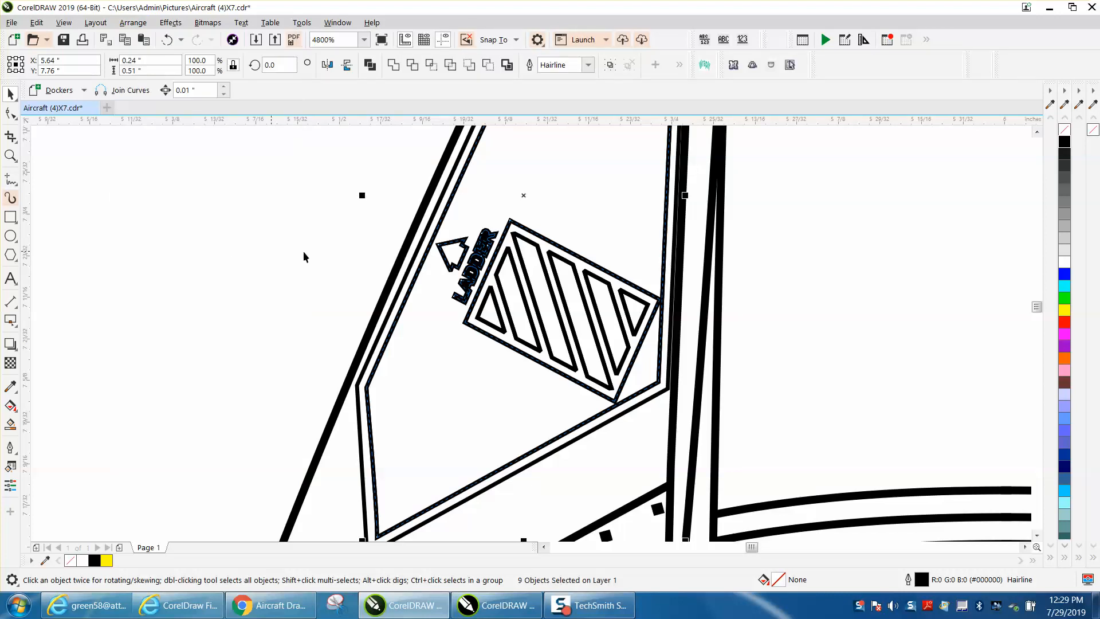
# Try moving the separated panel outline away from the LADDER marking and undo the move.
pyautogui.click(458, 235)
pyautogui.moveTo(514, 201); pyautogui.dragTo(459, 319)
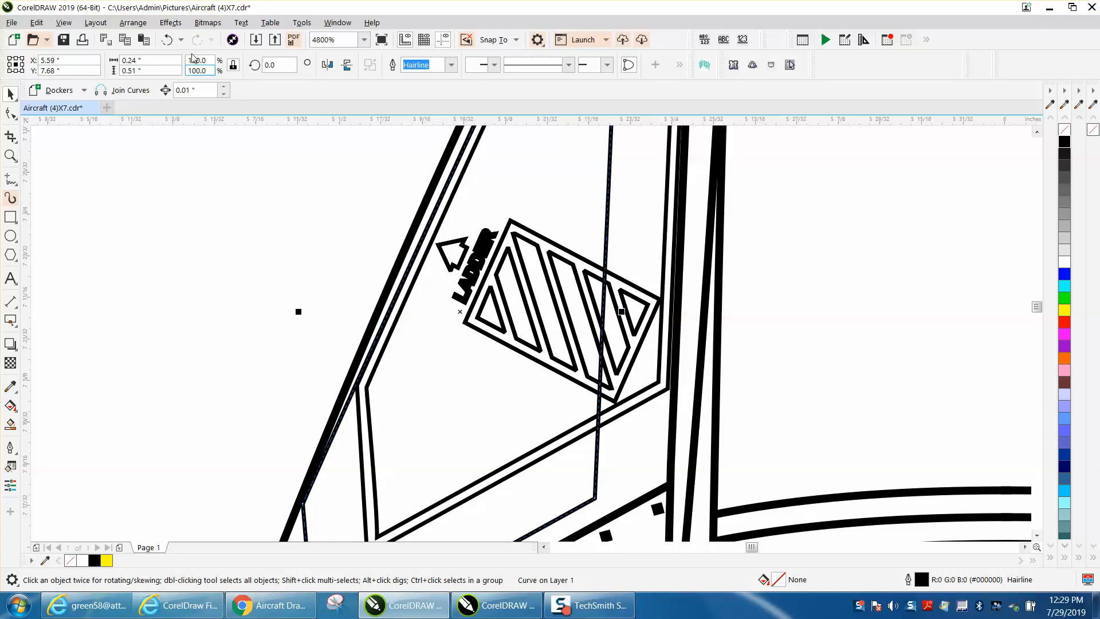
pyautogui.click(171, 40)
# Select the LADDER lettering with its arrow, and examine the outlined aircraft's mid-fuselage panels and black-filled intake details up close.
pyautogui.moveTo(391, 209); pyautogui.dragTo(526, 322)
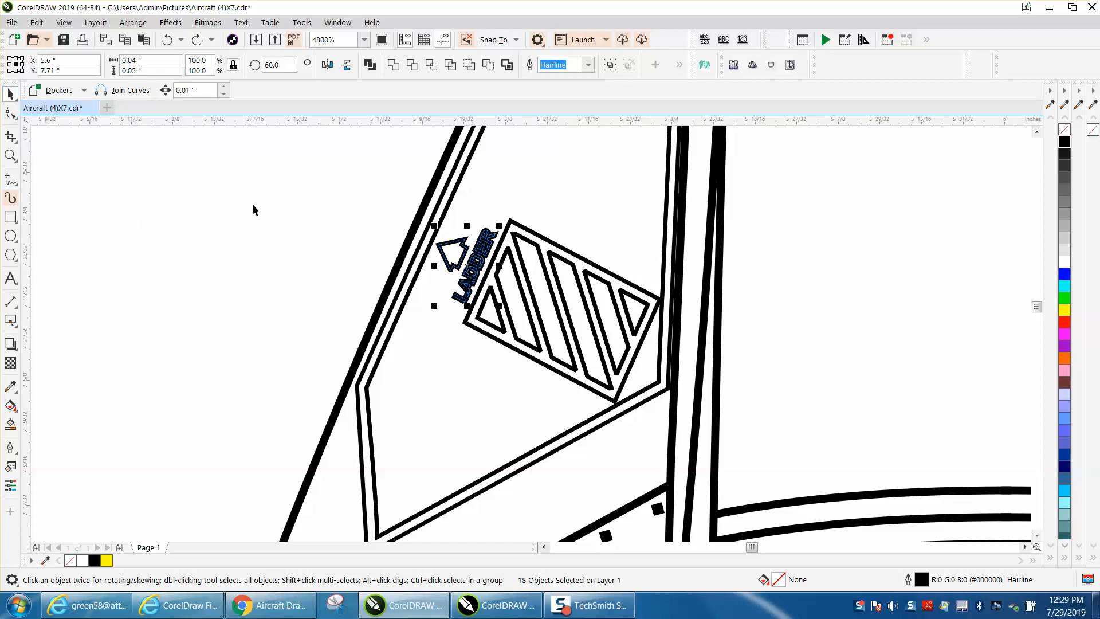
pyautogui.scroll(-5, 255, 210)
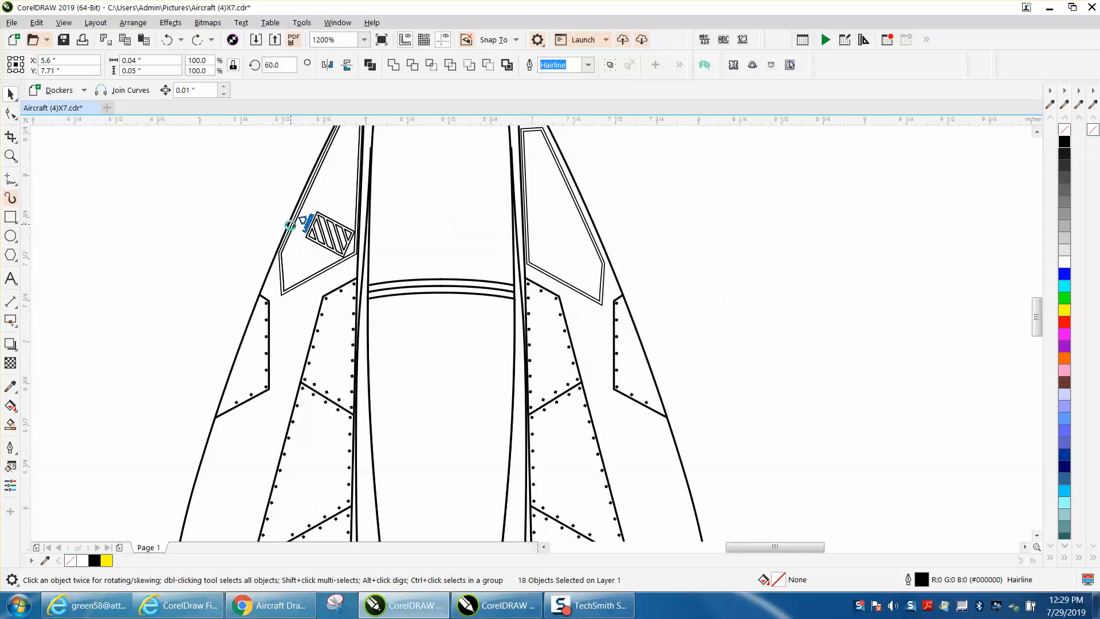
pyautogui.scroll(-1, 294, 225)
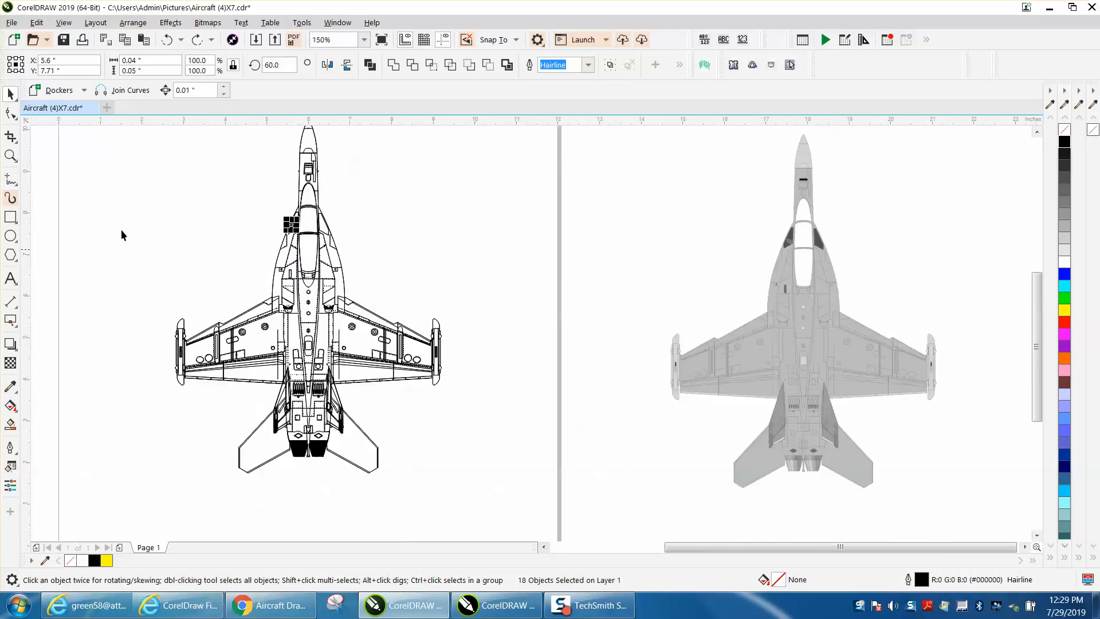
pyautogui.click(10, 155)
pyautogui.moveTo(276, 302); pyautogui.dragTo(360, 330)
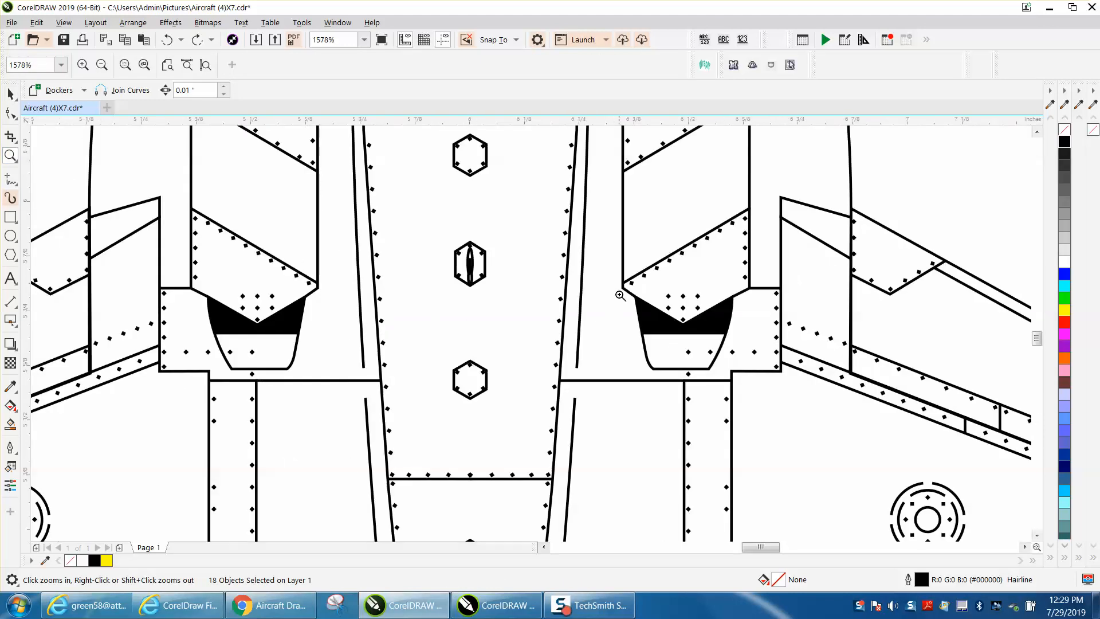
pyautogui.scroll(2, 774, 380)
pyautogui.scroll(-2, 378, 308)
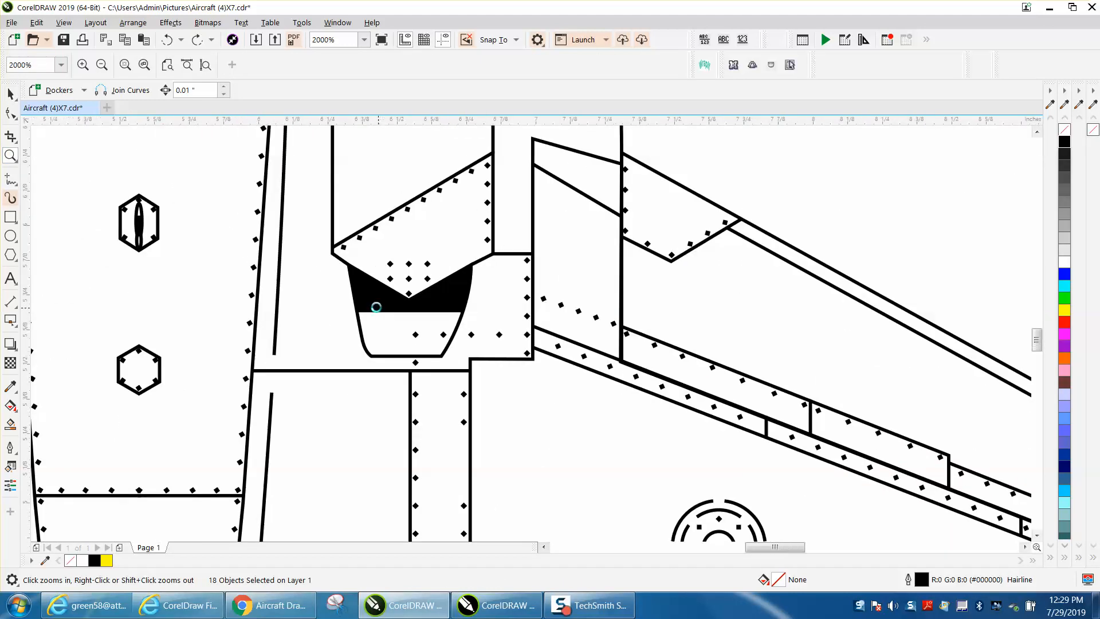
pyautogui.scroll(-2, 376, 308)
pyautogui.scroll(-1, 373, 305)
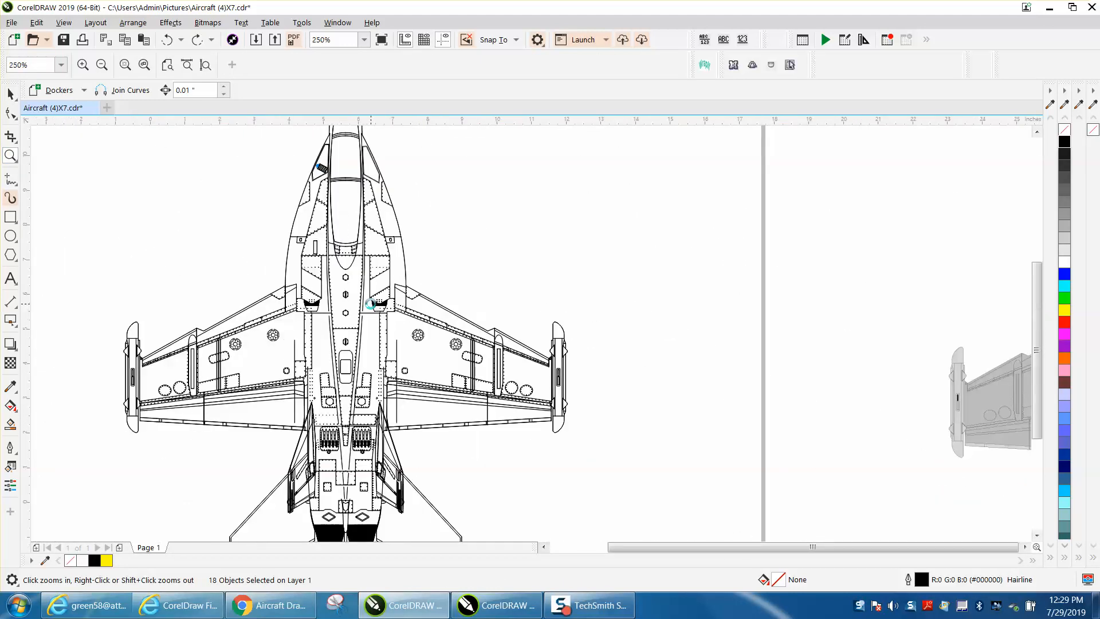
pyautogui.scroll(-1, 371, 304)
# Draw a rectangle about 8.18 by 9.16 inches around the outlined aircraft, fill it yellow and send it behind the linework.
pyautogui.click(11, 94)
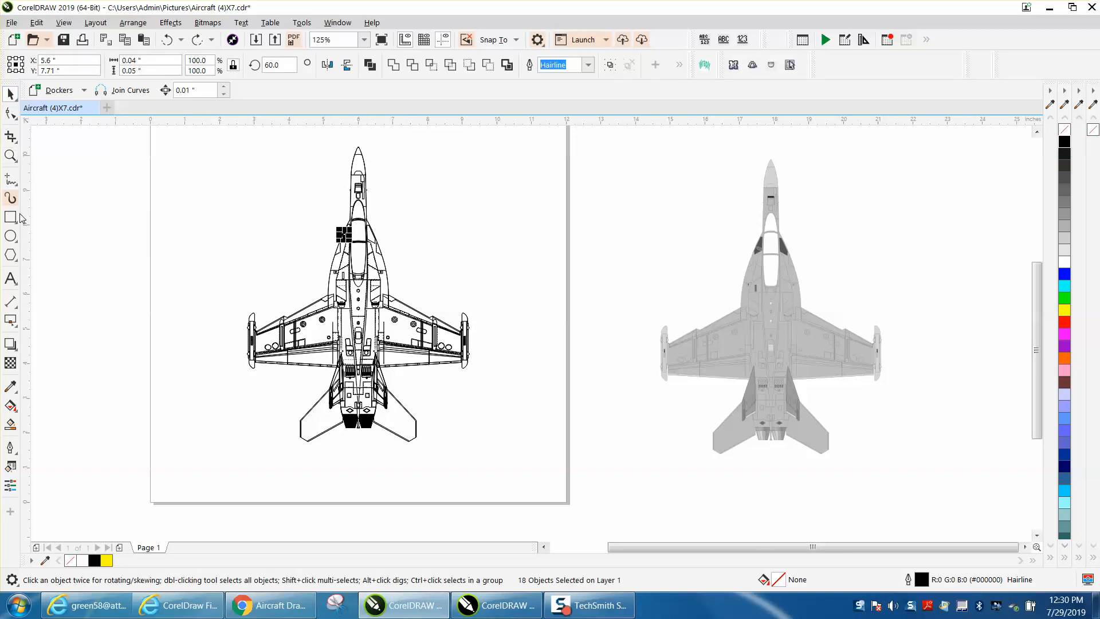
pyautogui.click(11, 217)
pyautogui.moveTo(221, 142); pyautogui.dragTo(504, 460)
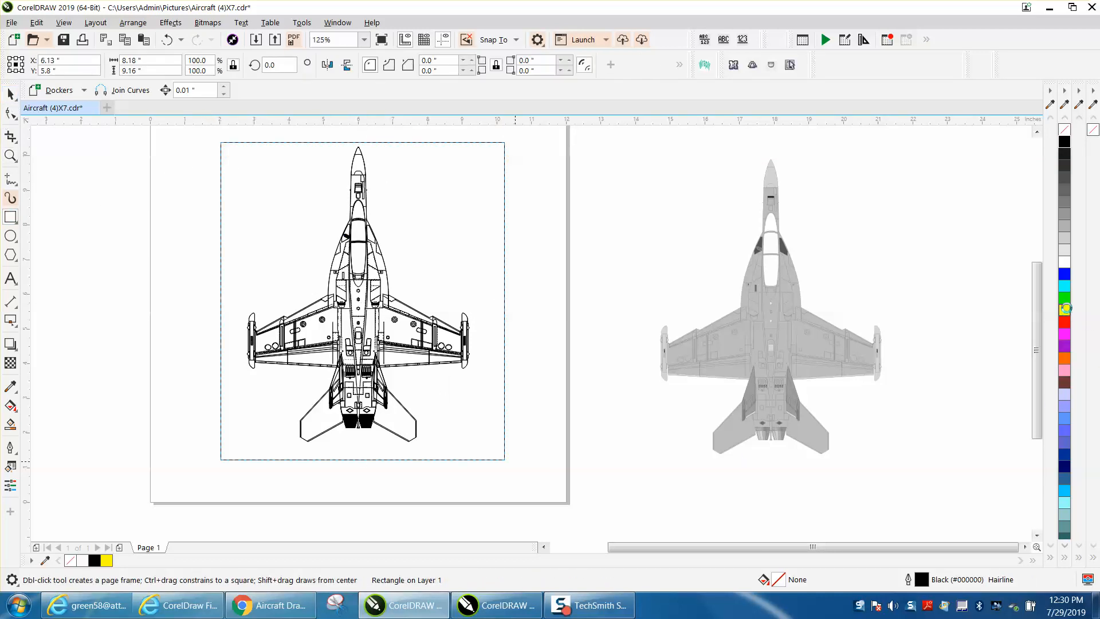
pyautogui.click(1065, 310)
pyautogui.hotkey('shift', 'pagedown')
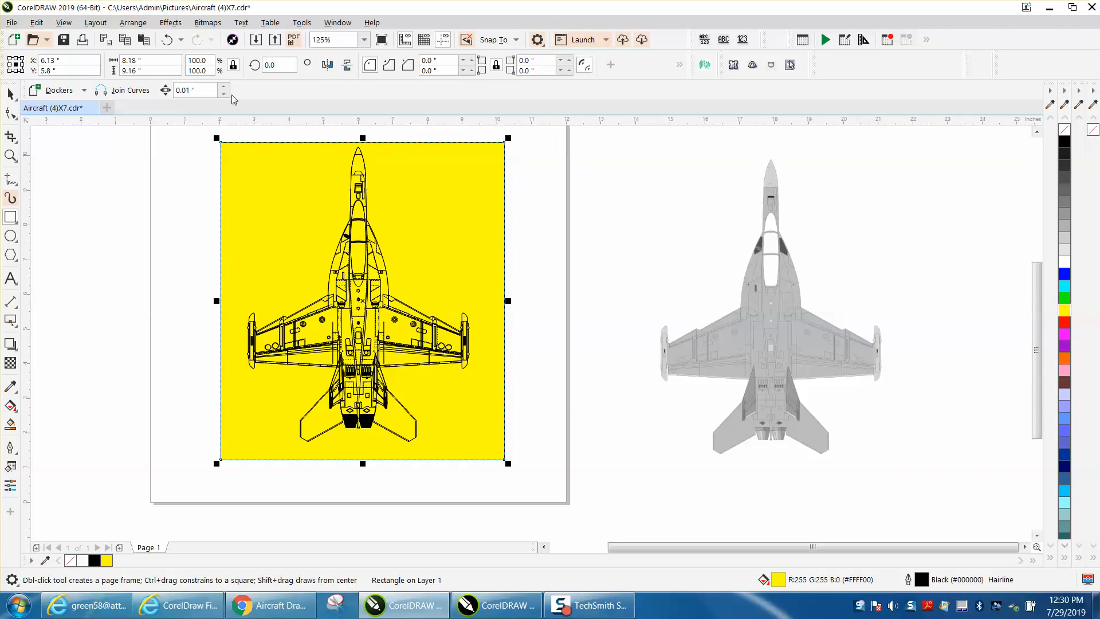
pyautogui.click(133, 22)
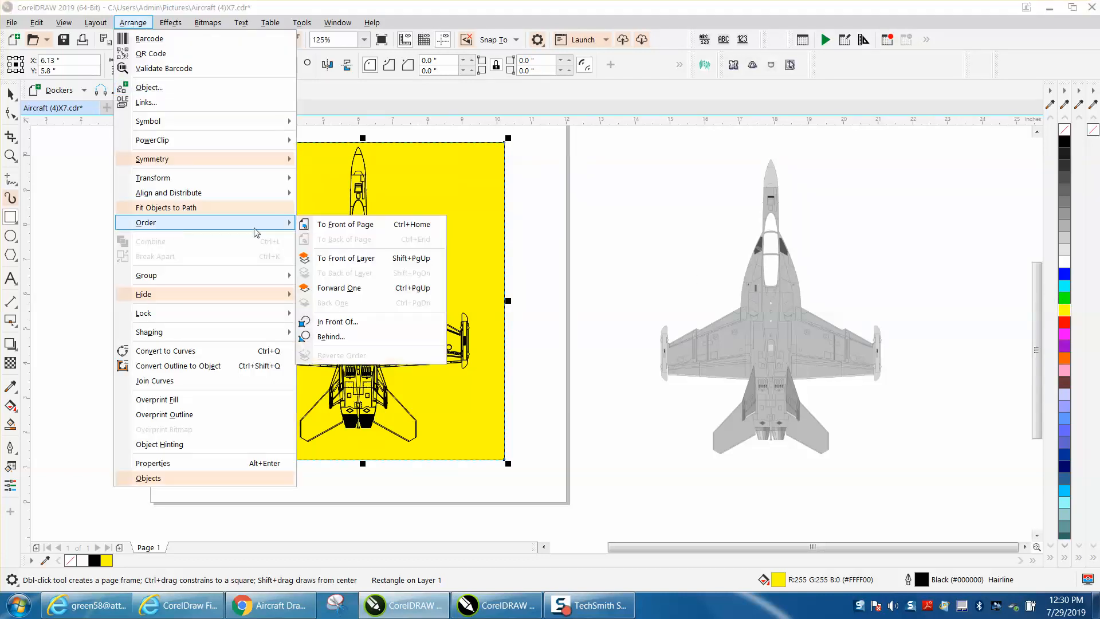
# Examine the outlined aircraft's fuselage against the yellow backing and compare it with the canopy area of the original grey aircraft.
pyautogui.click(11, 155)
pyautogui.moveTo(280, 255); pyautogui.dragTo(459, 330)
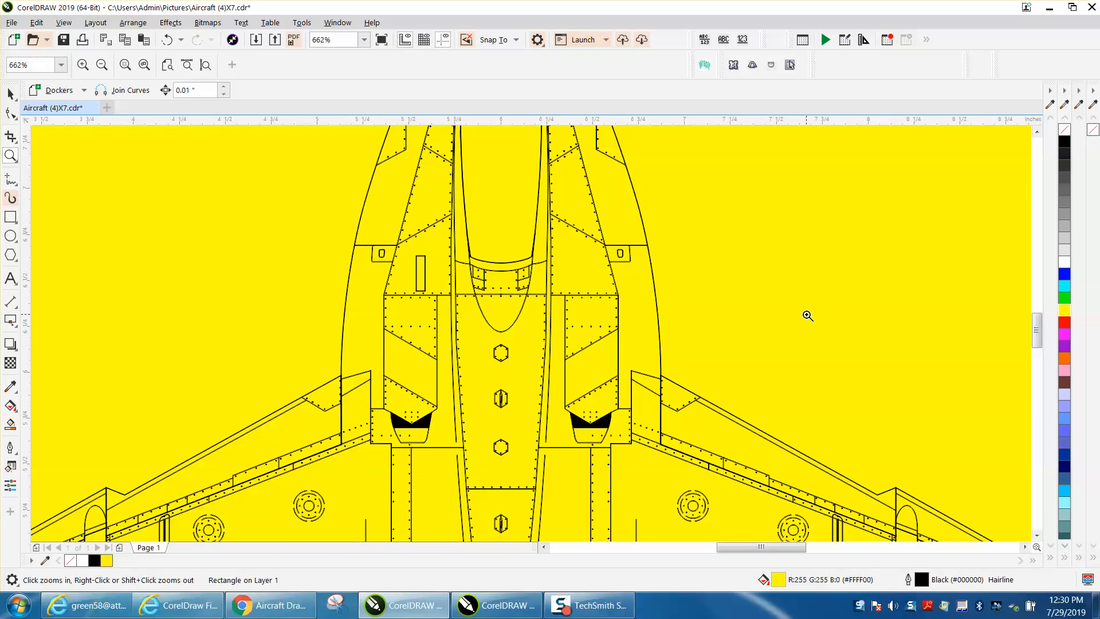
pyautogui.rightClick(744, 278)
pyautogui.rightClick(928, 233)
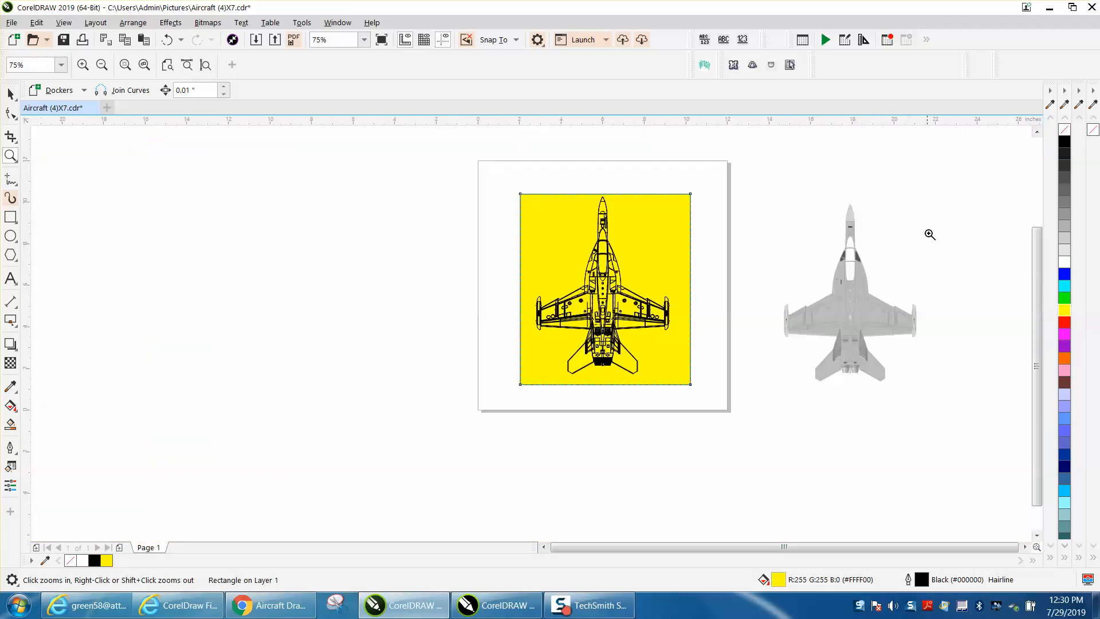
pyautogui.moveTo(840, 251); pyautogui.dragTo(874, 297)
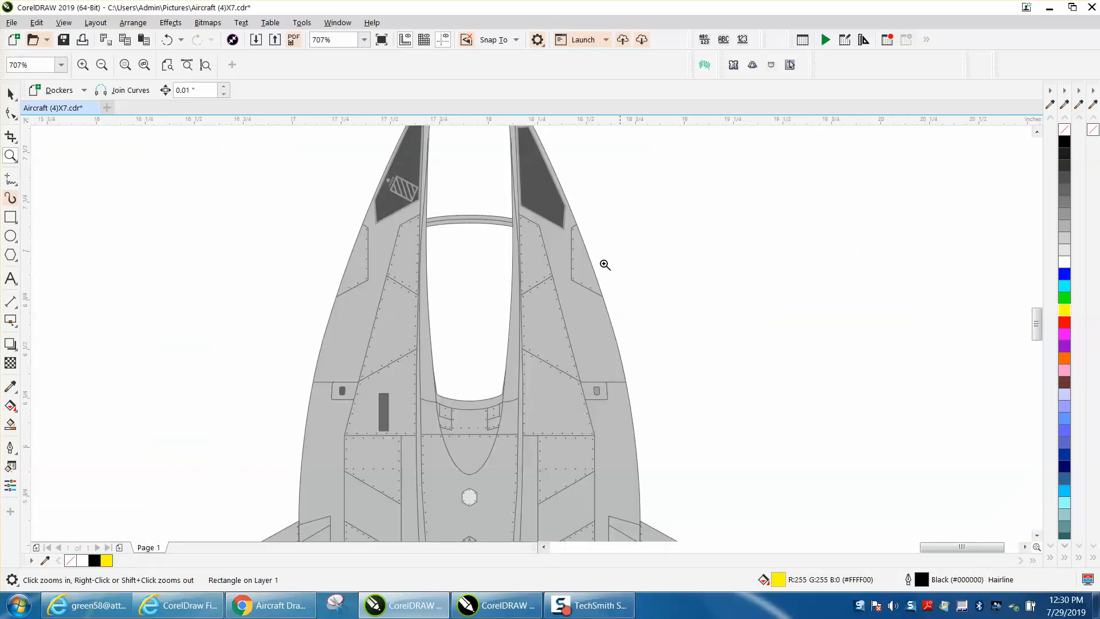
pyautogui.rightClick(525, 248)
pyautogui.rightClick(523, 251)
pyautogui.rightClick(523, 250)
pyautogui.rightClick(522, 247)
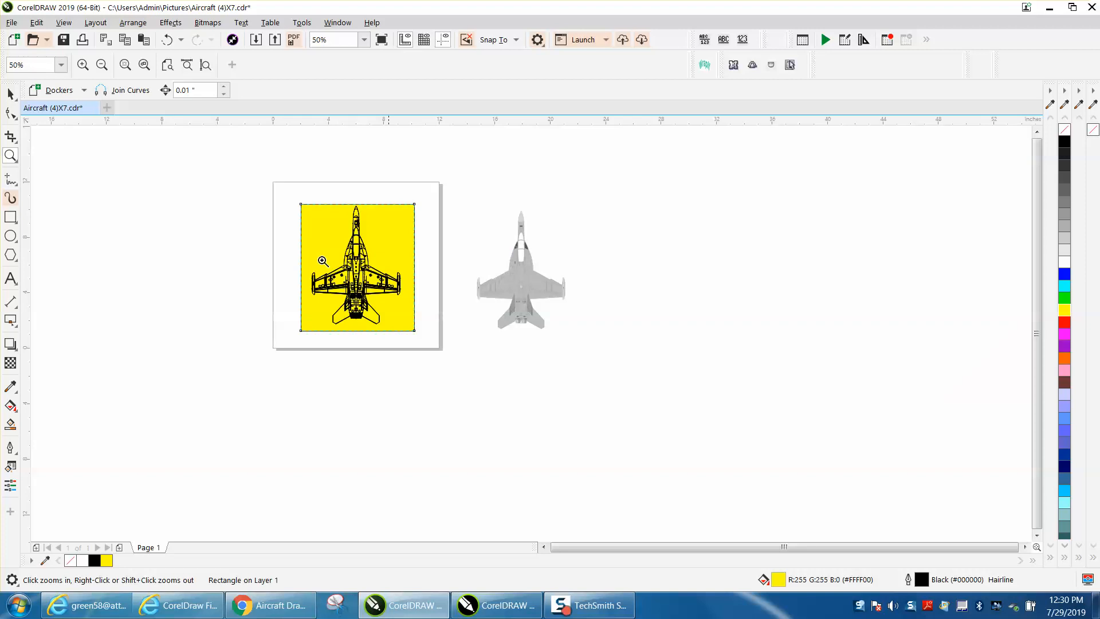
# Examine the outlined aircraft's tail section up close, including the riveted panels, slotted vents and the outlines around them.
pyautogui.moveTo(389, 328); pyautogui.dragTo(391, 329)
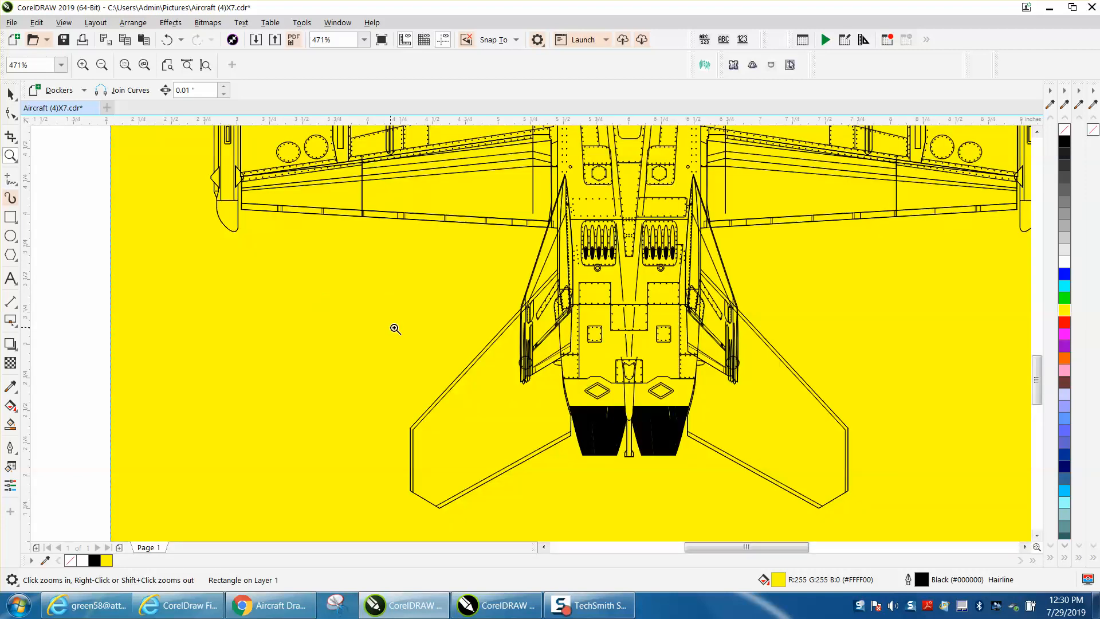
pyautogui.moveTo(506, 264); pyautogui.dragTo(753, 372)
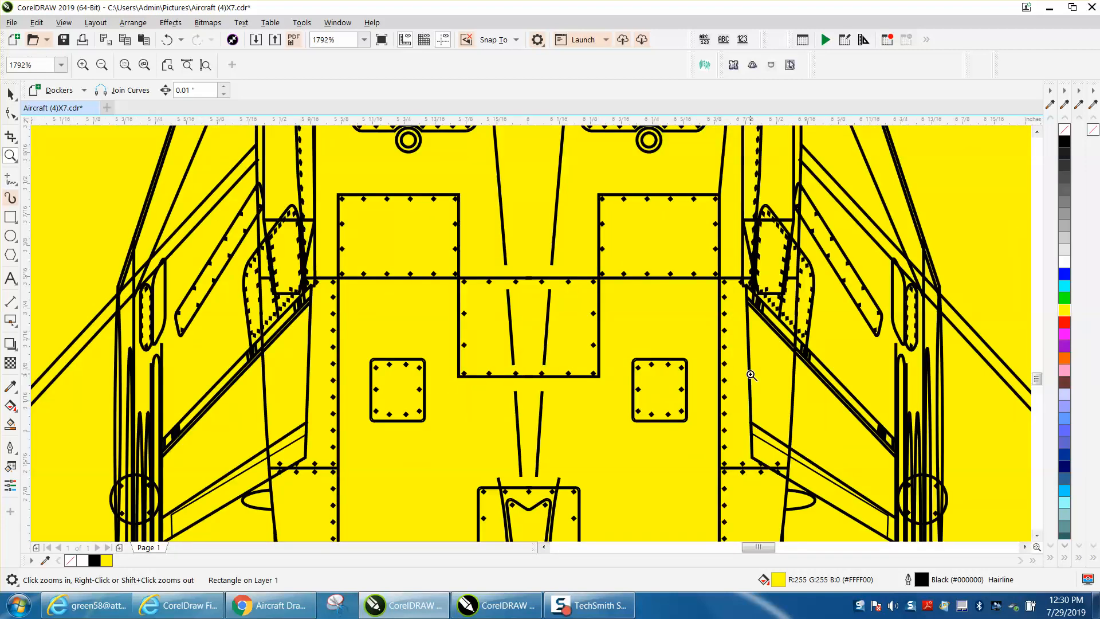
pyautogui.rightClick(148, 382)
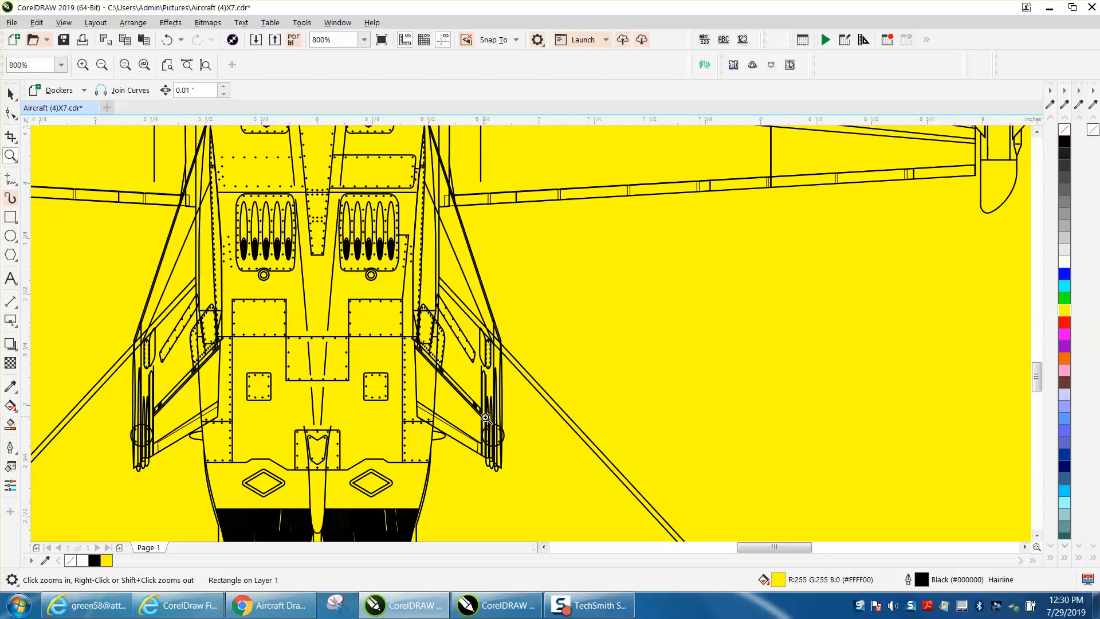
pyautogui.rightClick(437, 405)
pyautogui.moveTo(379, 297); pyautogui.dragTo(446, 343)
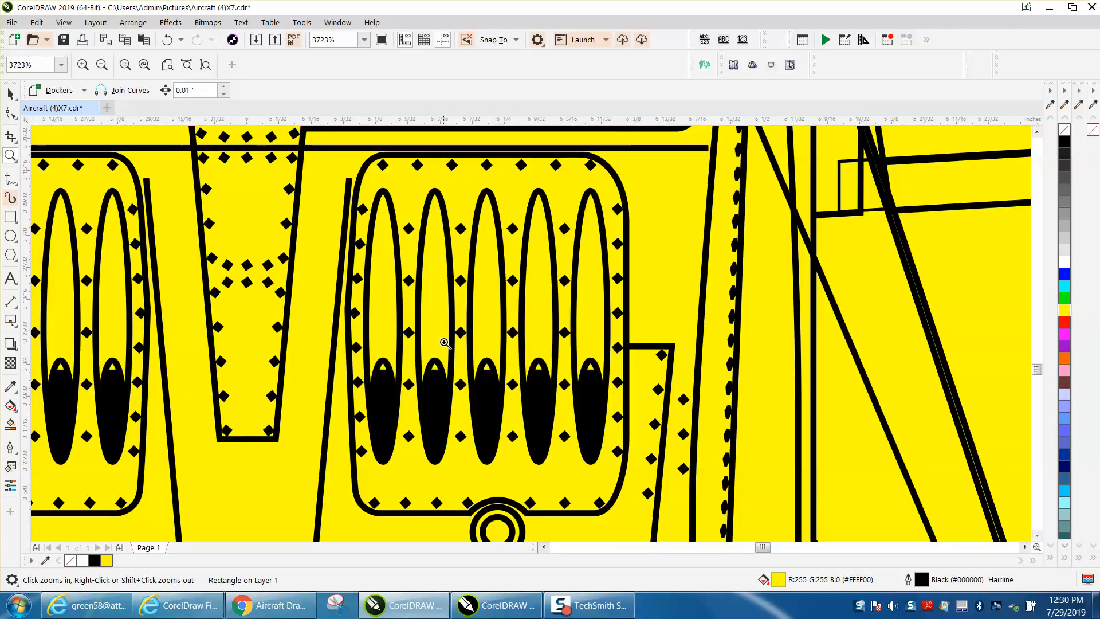
pyautogui.rightClick(444, 343)
pyautogui.rightClick(445, 342)
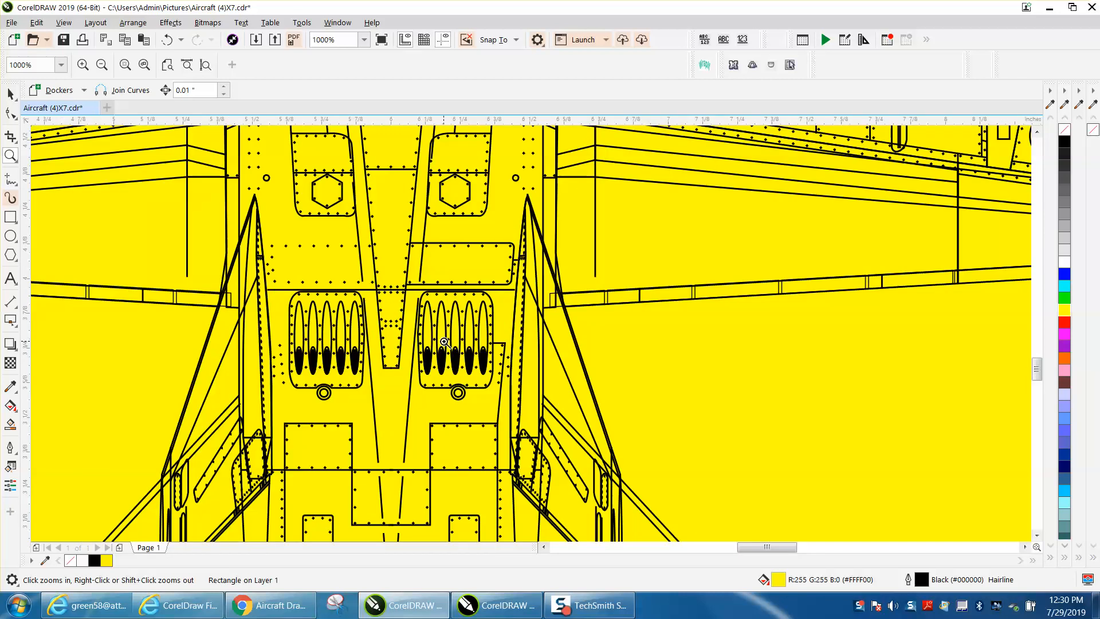
pyautogui.rightClick(445, 343)
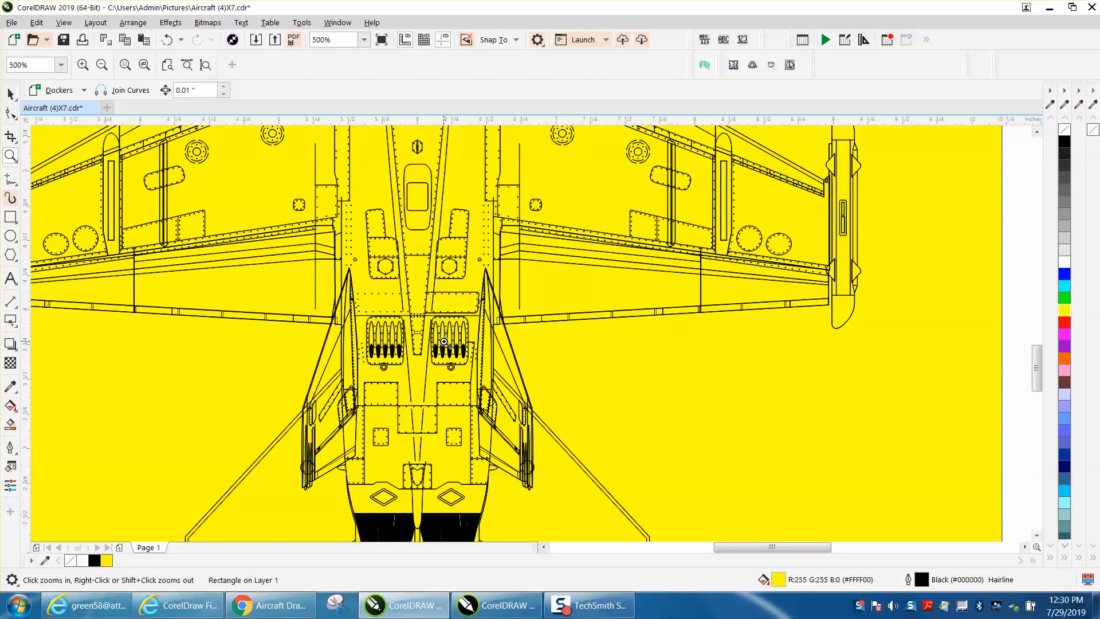
pyautogui.moveTo(425, 283); pyautogui.dragTo(509, 325)
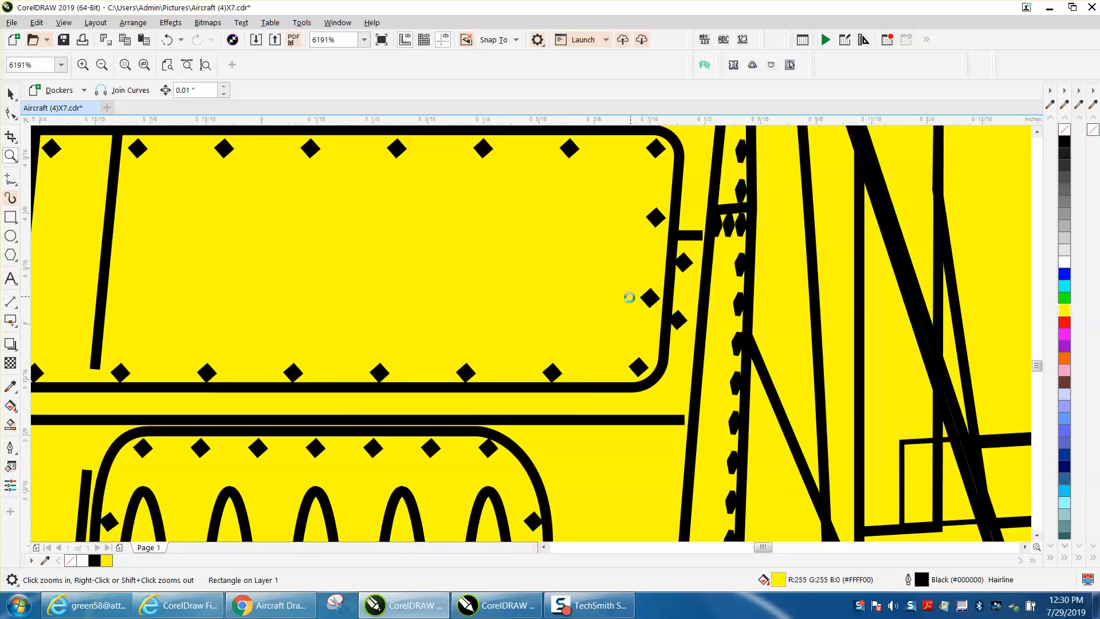
pyautogui.scroll(-2, 632, 298)
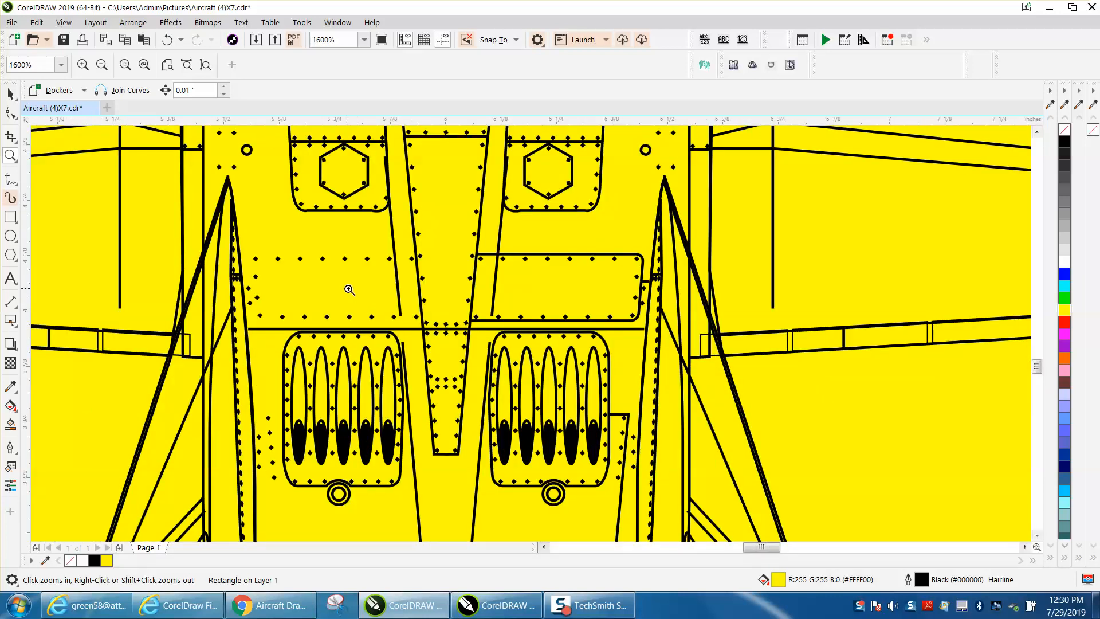
pyautogui.scroll(-7, 349, 287)
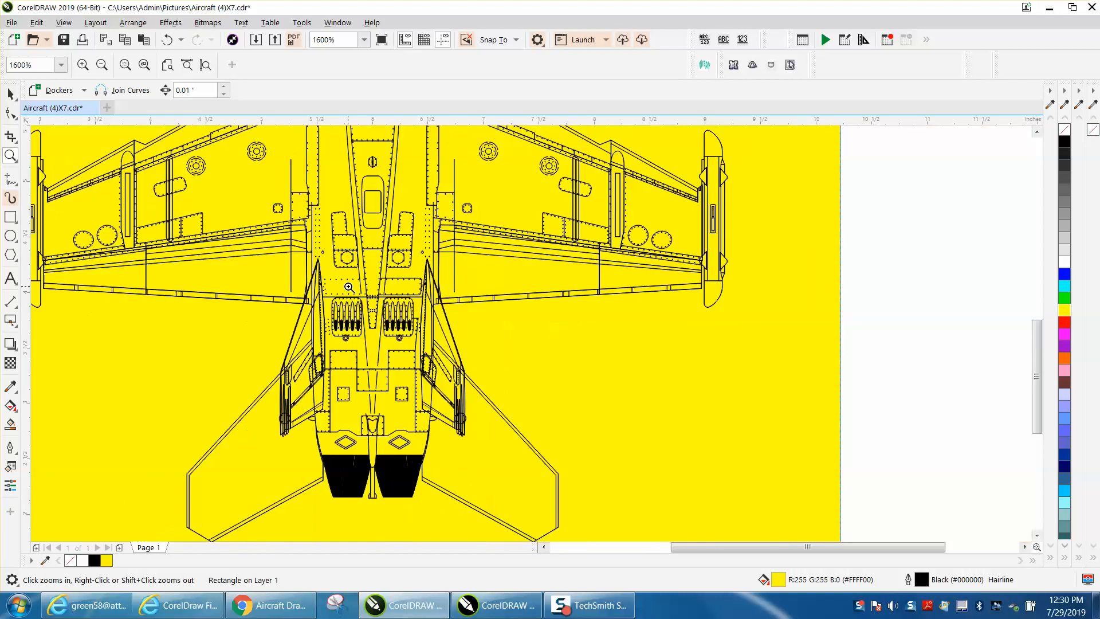
pyautogui.scroll(-4, 348, 285)
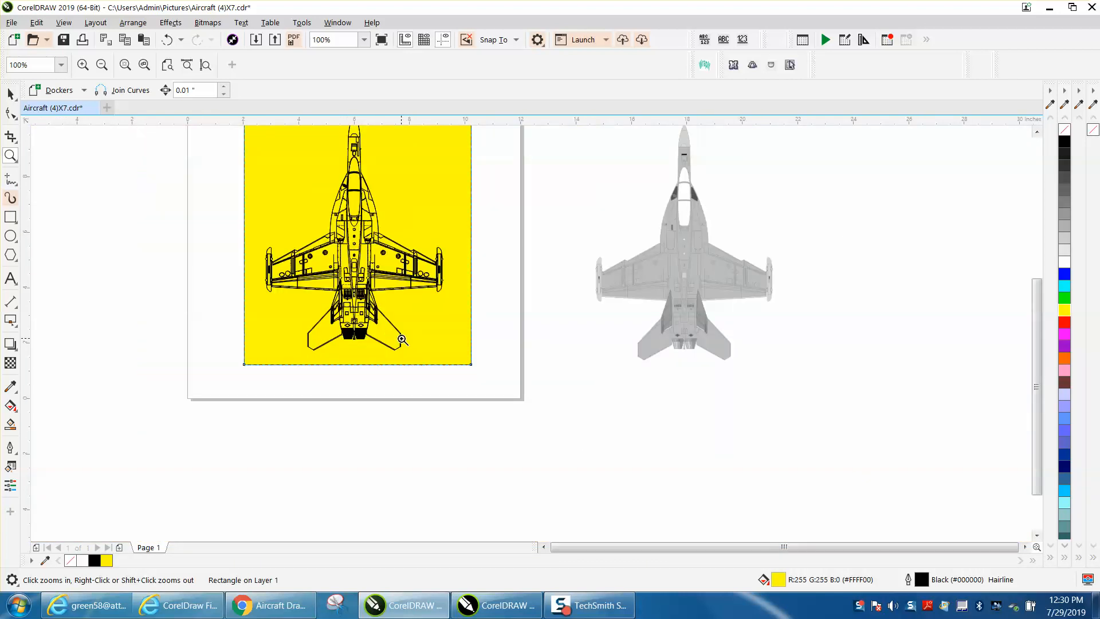